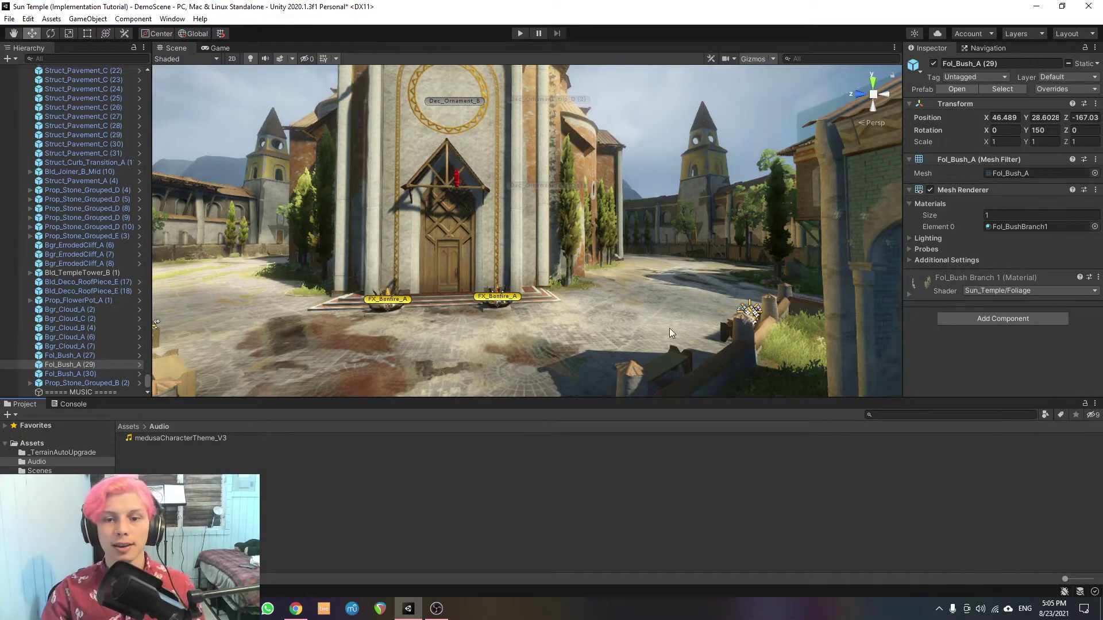
Orbit toward the temple front, then play-test the Sun Temple scene and stop it.
mouse_move(671, 334)
right_mouse_down()
mouse_move(541, 253)
mouse_move(571, 229)
mouse_move(544, 273)
mouse_move(565, 283)
mouse_move(345, 301)
right_mouse_up()
key("ctrl+p")
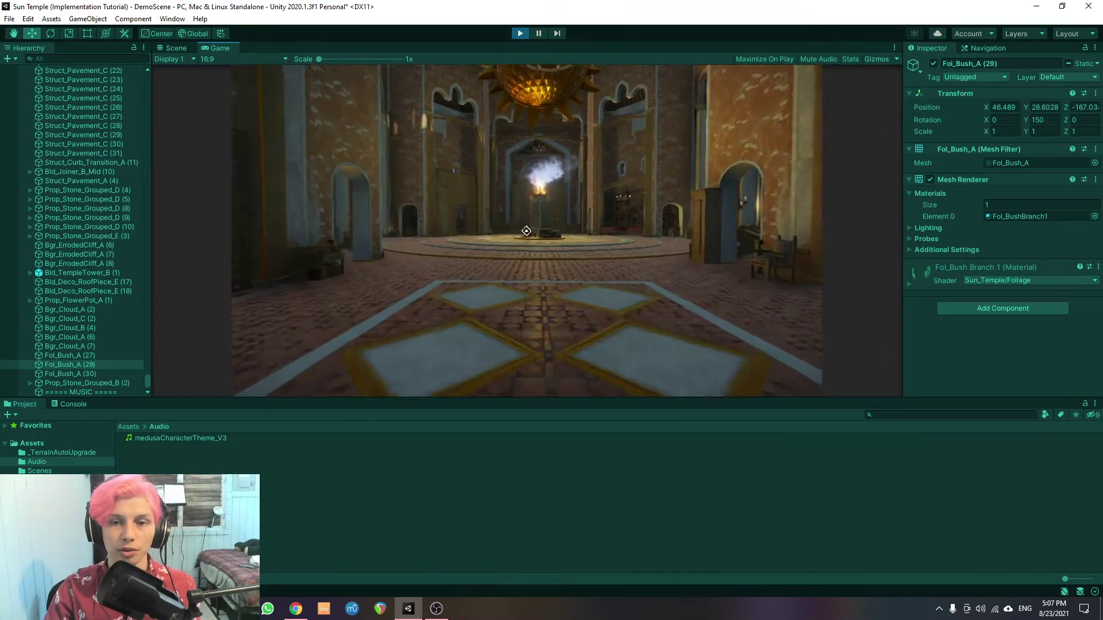
key("ctrl+p")
Preview the medusaCharacterTheme_V3 music clip, then orbit the view around the courtyard.
left_click(183, 438)
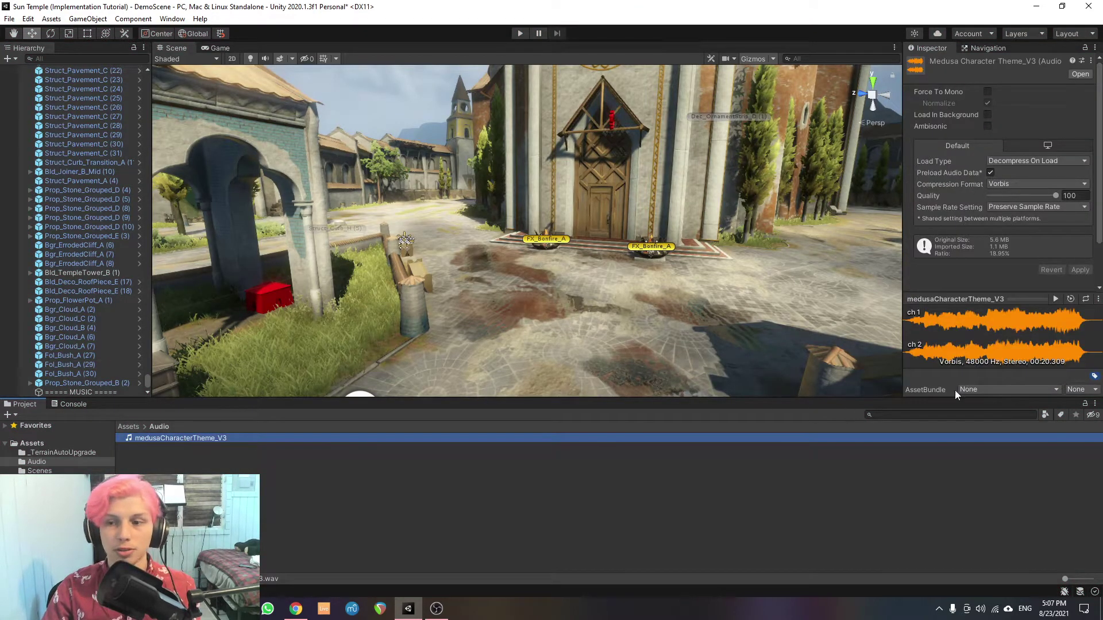
left_click(1055, 300)
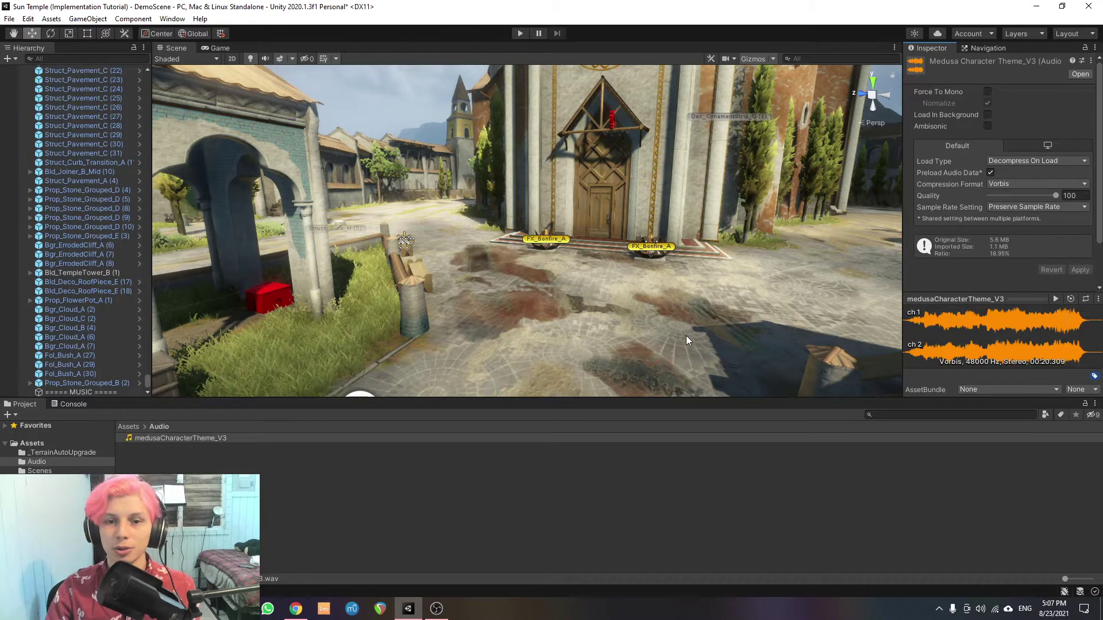
mouse_move(686, 335)
left_mouse_down("alt")
mouse_move(652, 330)
mouse_move(674, 336)
left_mouse_up("alt")
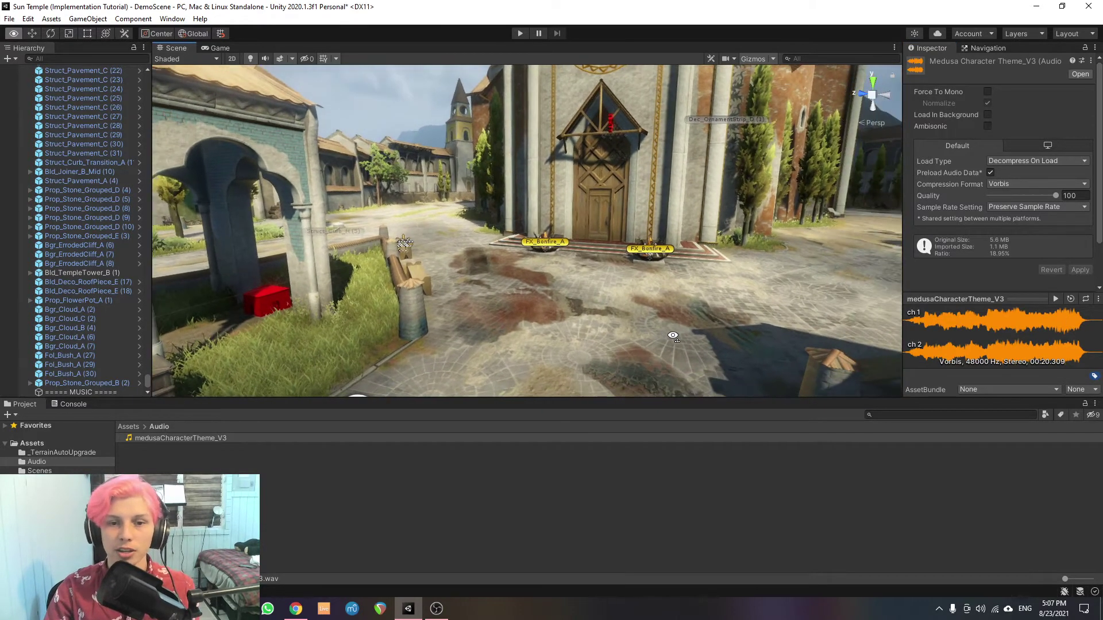
left_click_drag(674, 337, 681, 333, "alt")
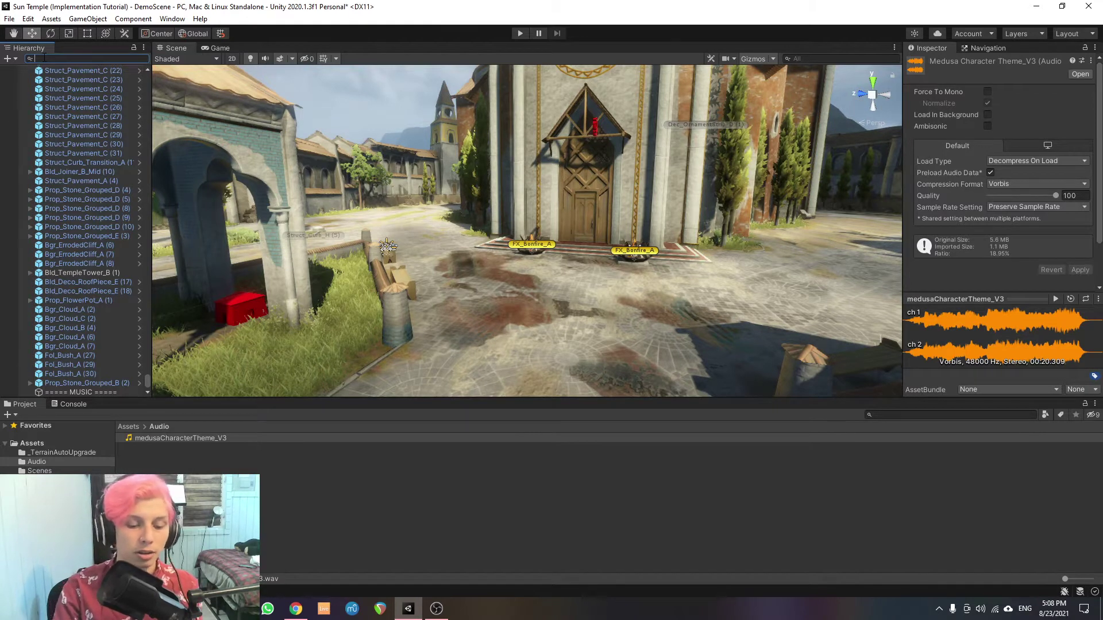
type("fps")
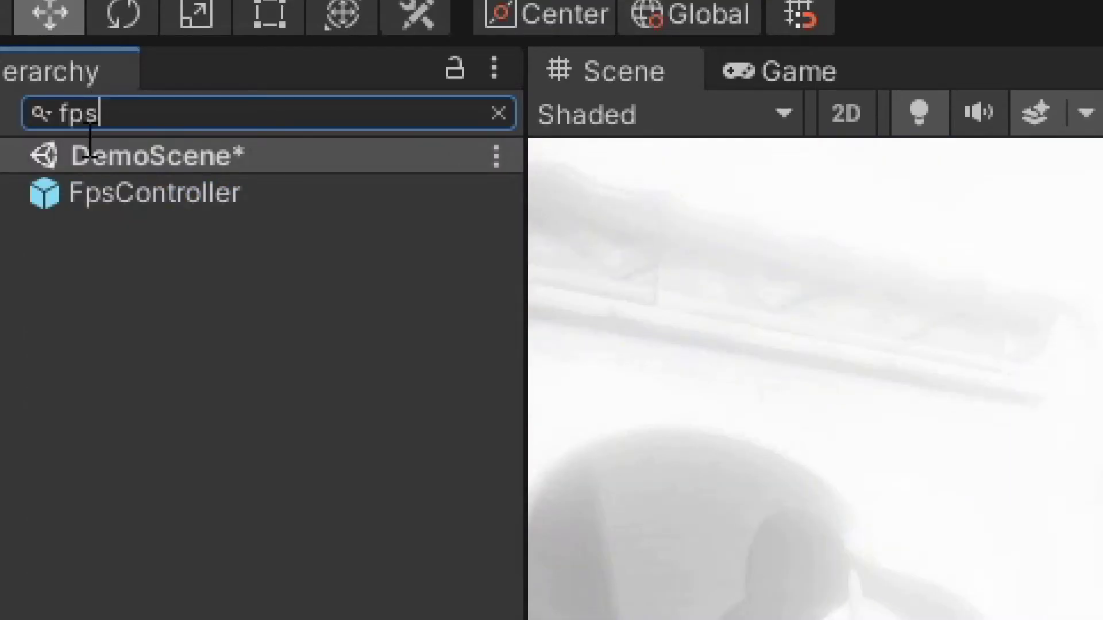
Add a Rigidbody with Use Gravity off to FpsController, then clear the hierarchy search.
left_click(164, 196)
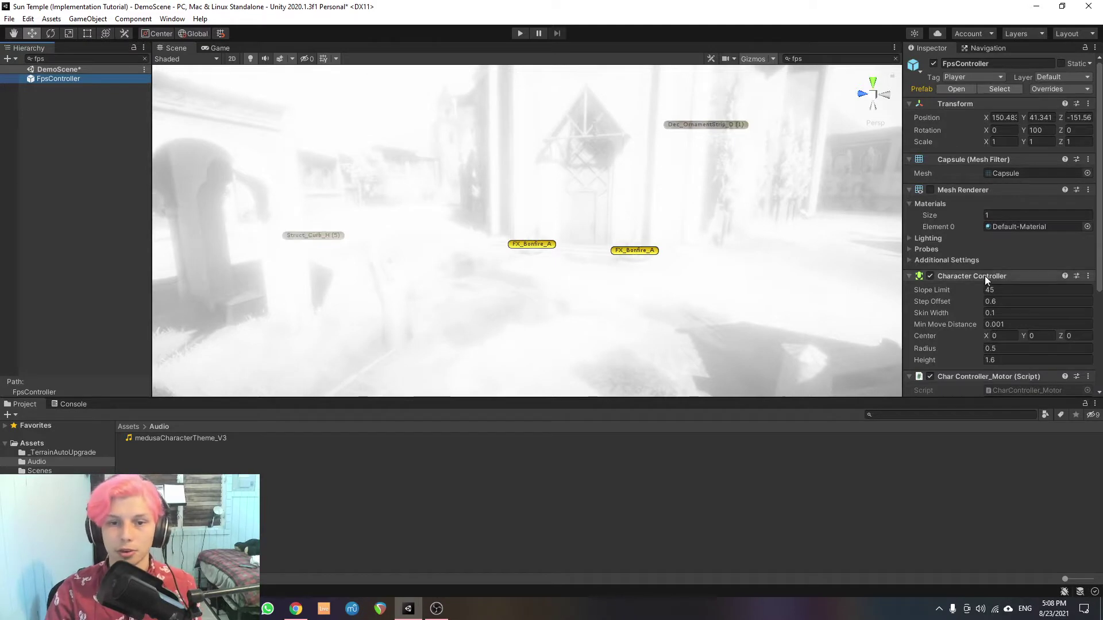
scroll(982, 278, "down", 4)
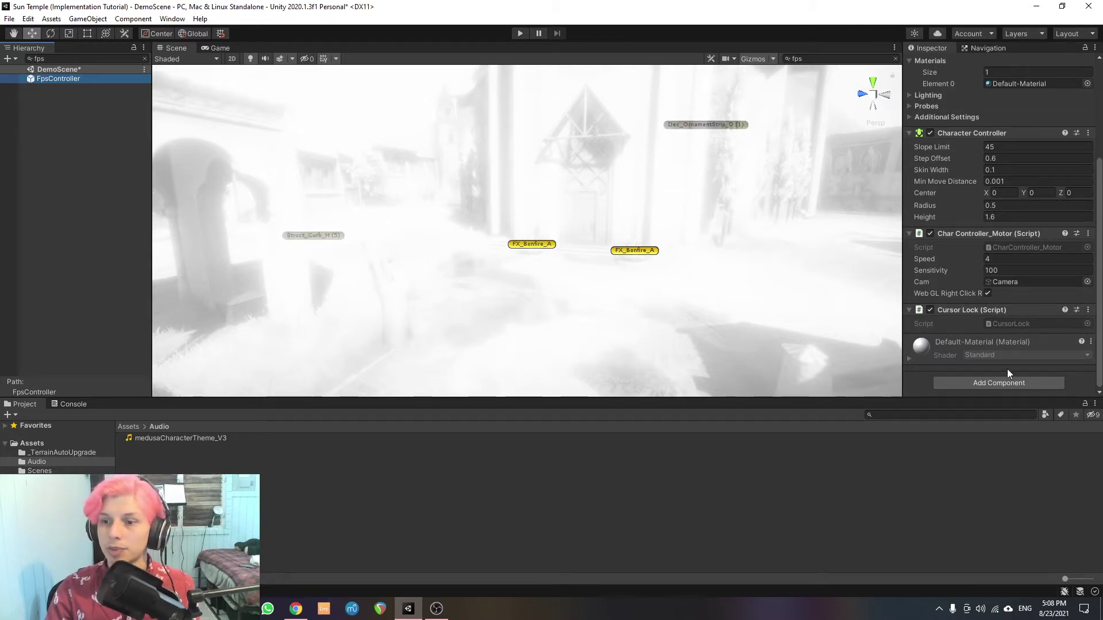
left_click(1000, 382)
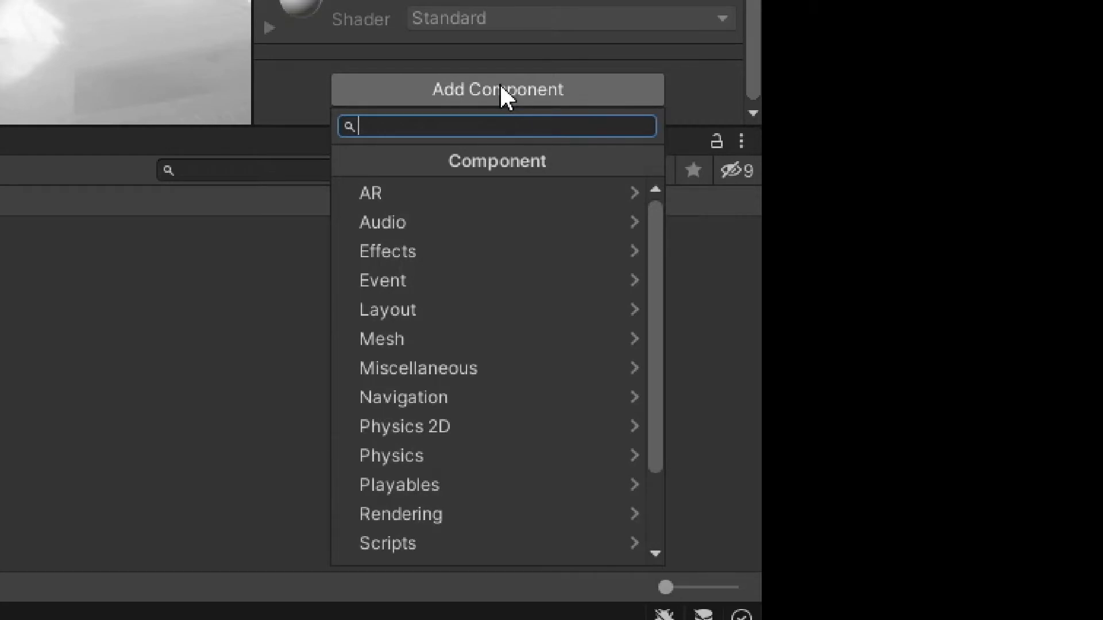
type("rigid")
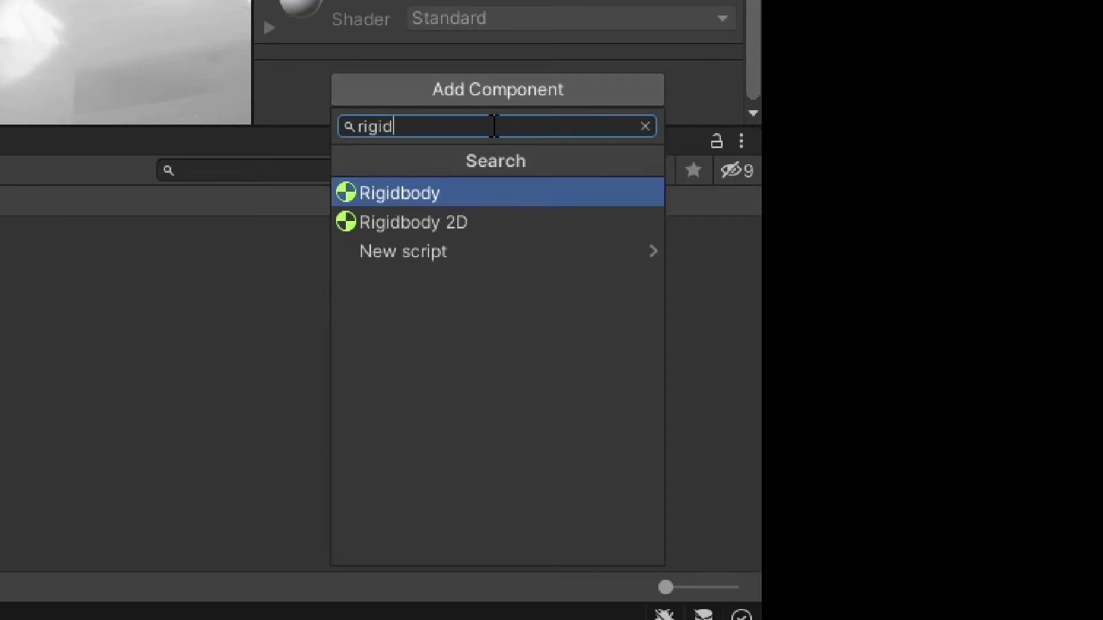
left_click(489, 193)
scroll(986, 303, "down", 3)
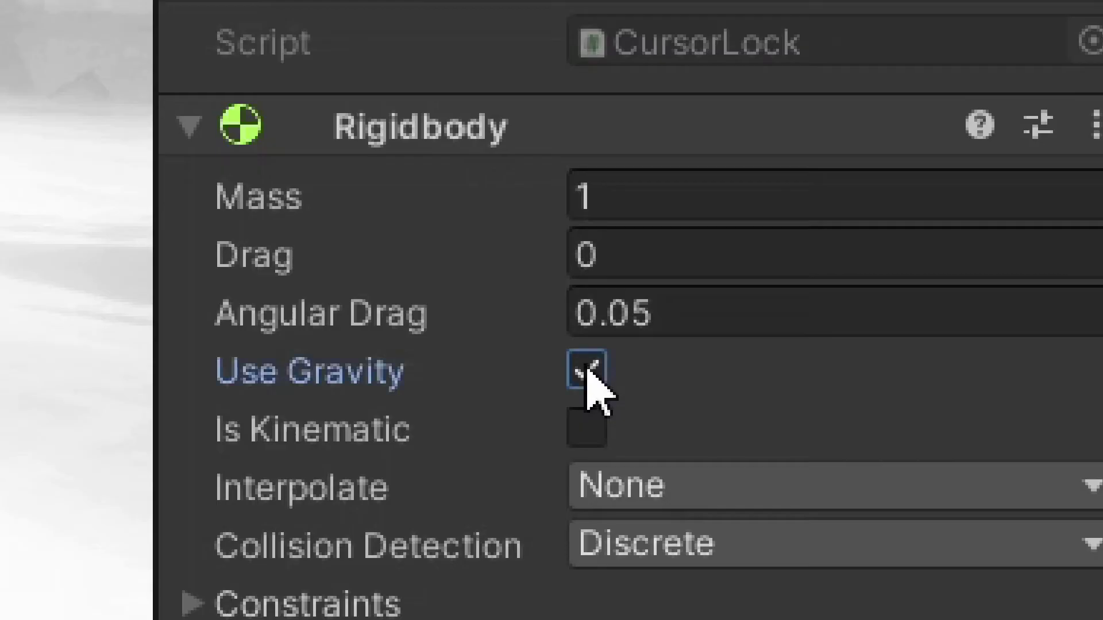
left_click(988, 266)
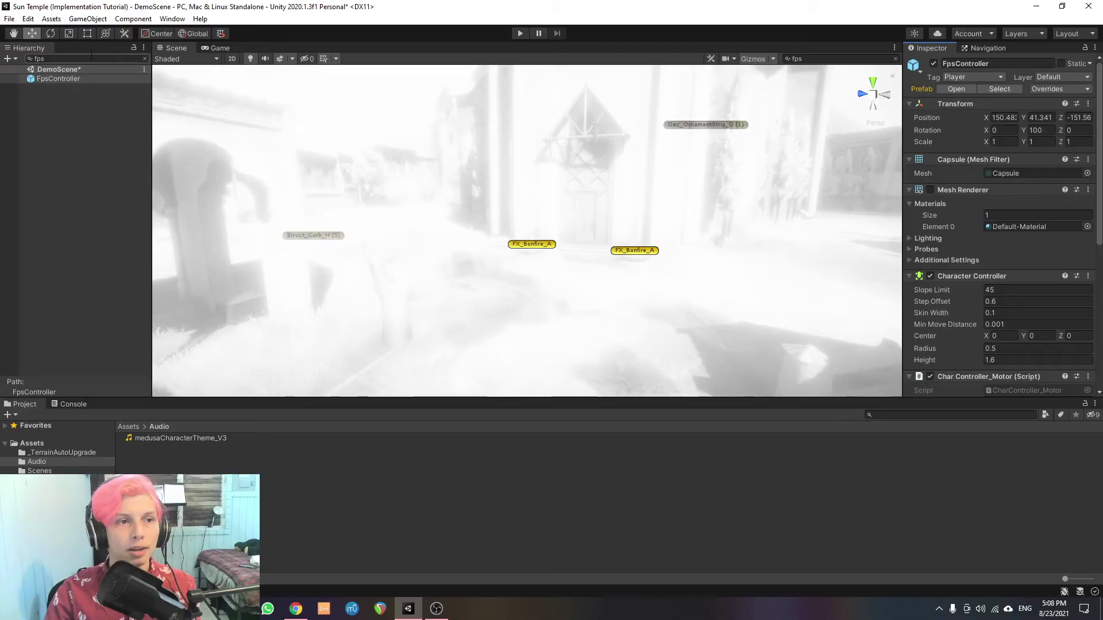
left_click(143, 58)
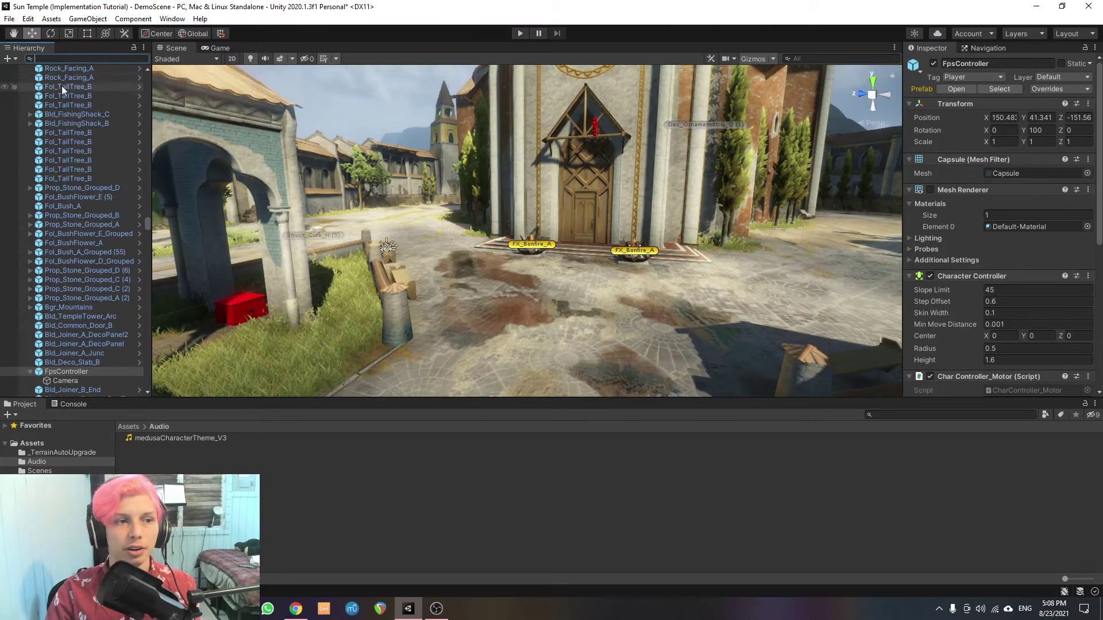
mouse_move(87, 226)
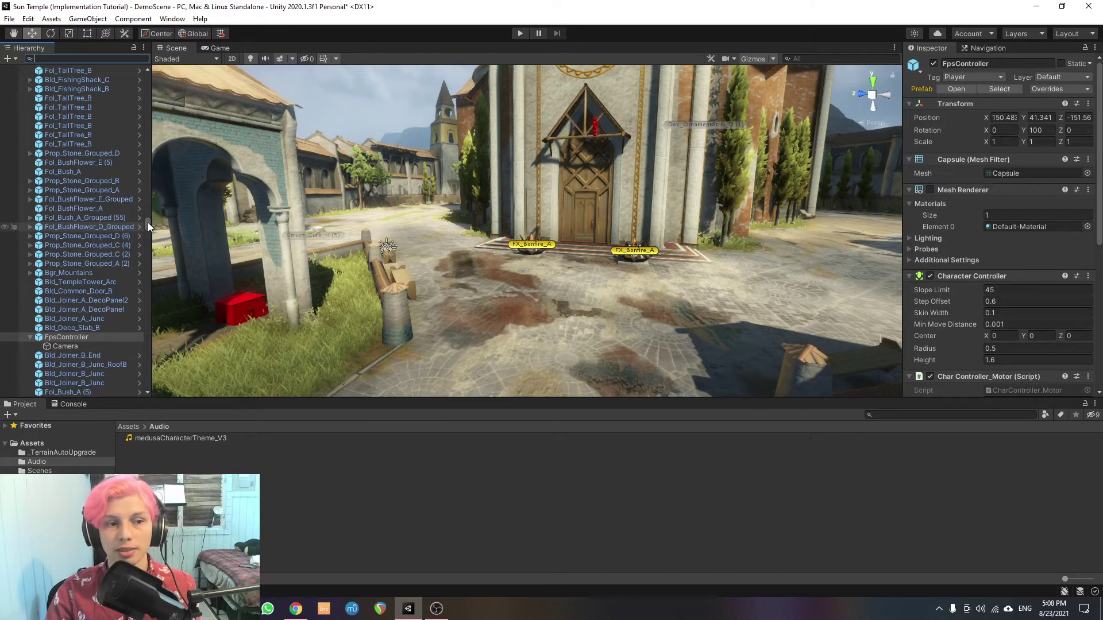
left_click_drag(148, 222, 152, 392)
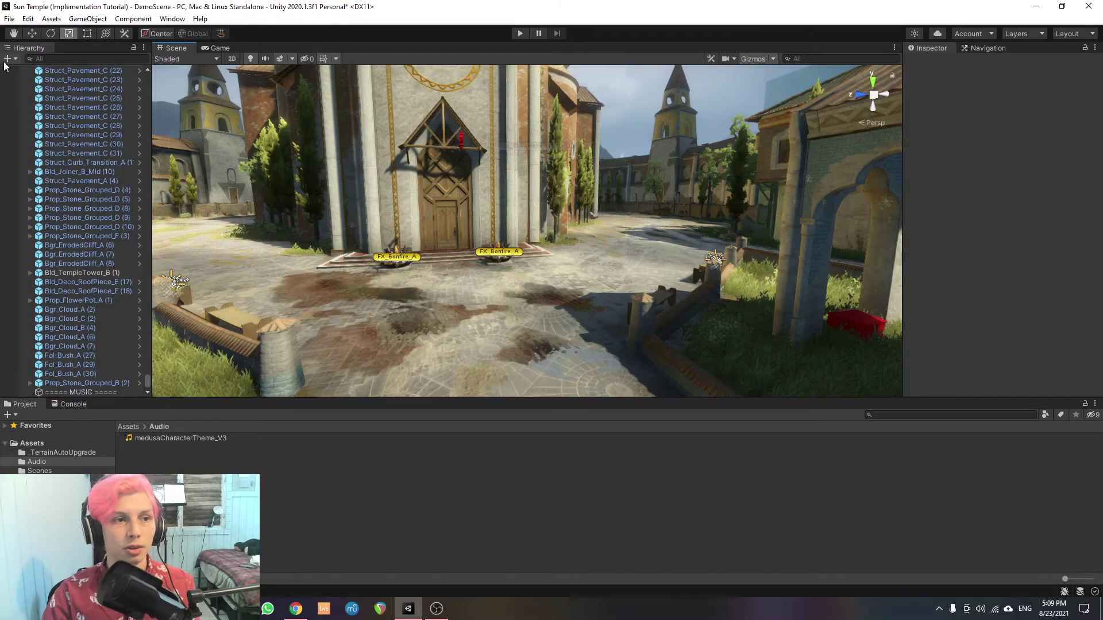
Create an empty scene object and rename it 'Audio Trigger'.
left_click(6, 58)
left_click(35, 71)
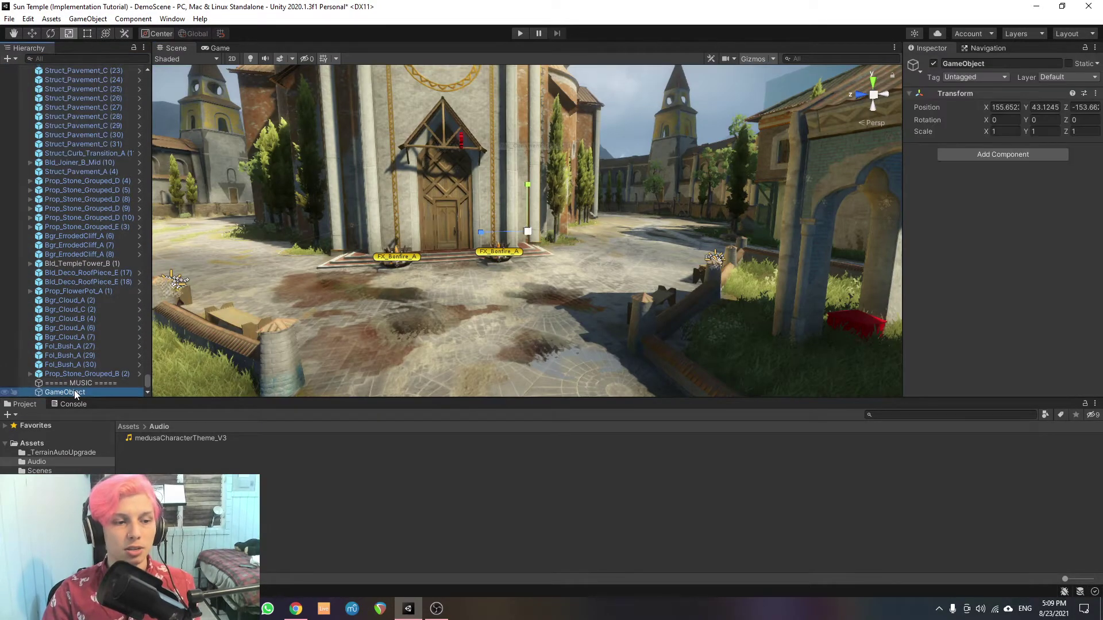
right_click(74, 390)
left_click(110, 204)
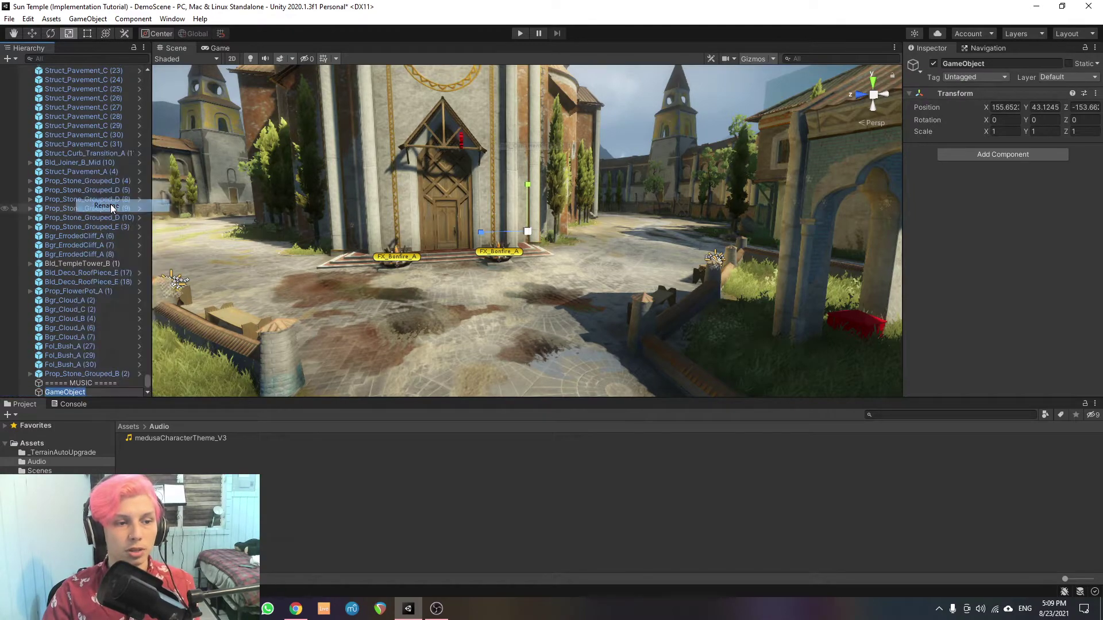
type("Audio Trigger")
key("Return")
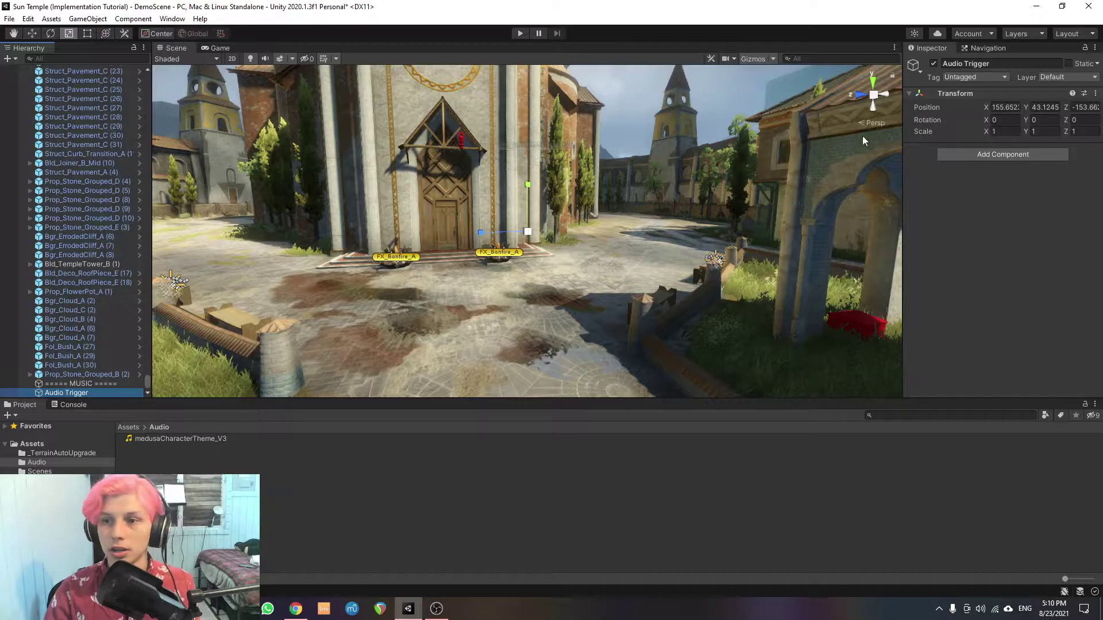
Add a Box Collider to Audio Trigger and tick Is Trigger.
left_click(956, 154)
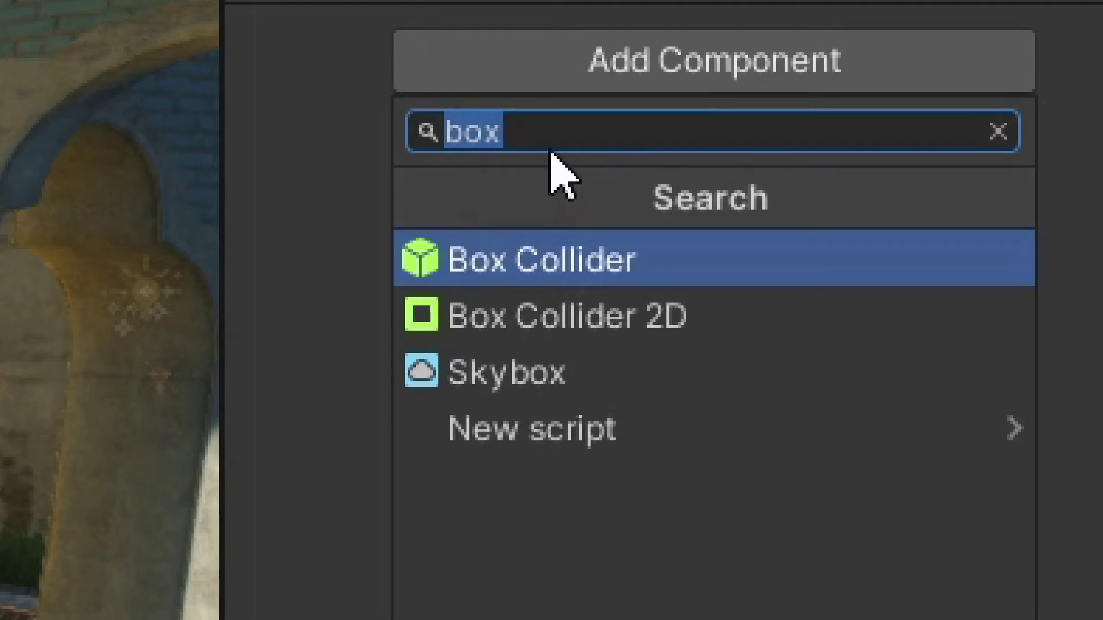
left_click(566, 127)
left_click_drag(561, 129, 424, 121)
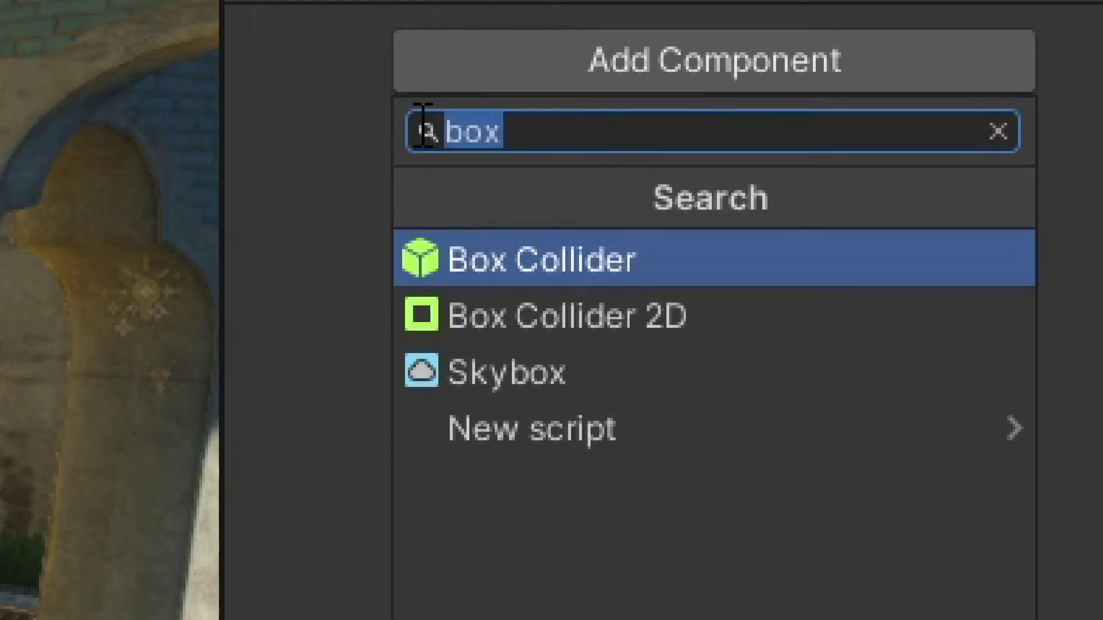
type("box")
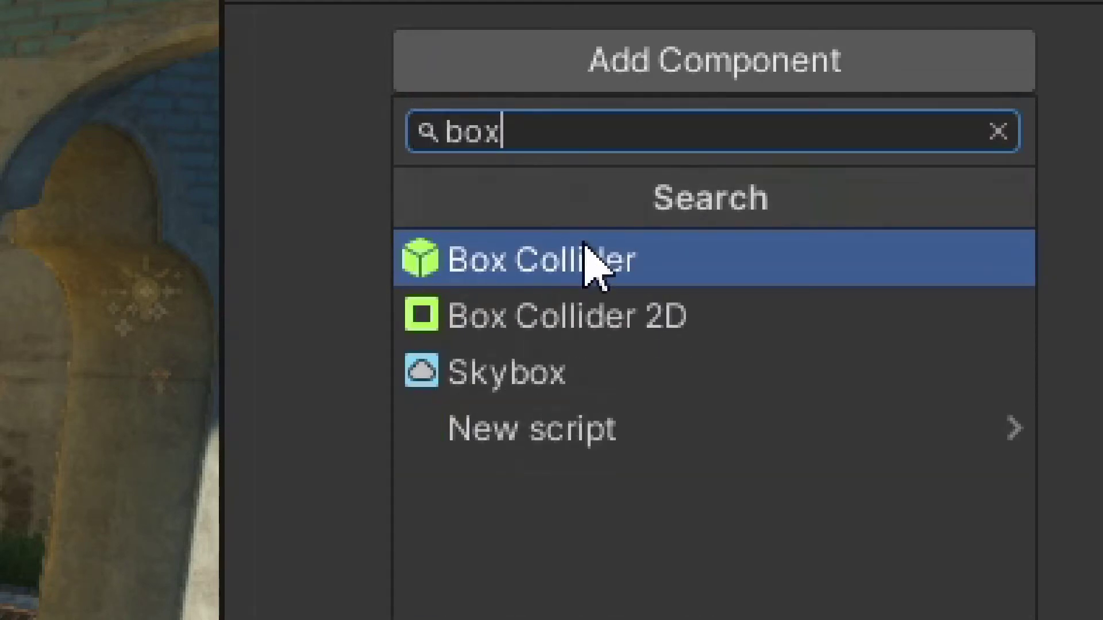
left_click(587, 261)
left_click(959, 149)
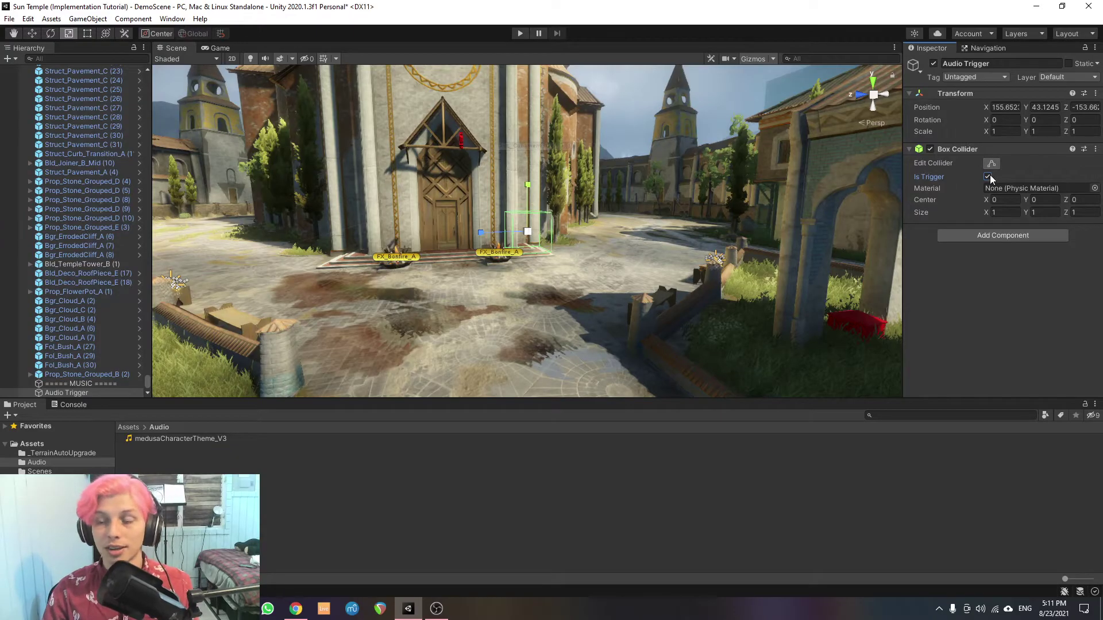
Make the trigger box taller and deeper, then frame it near the door.
mouse_move(497, 271)
left_mouse_down("alt")
mouse_move(654, 256)
mouse_move(644, 287)
mouse_move(584, 285)
mouse_move(583, 137)
left_mouse_up("alt")
mouse_move(551, 255)
left_mouse_down()
mouse_move(484, 290)
mouse_move(504, 281)
mouse_move(707, 294)
mouse_move(600, 283)
mouse_move(654, 235)
mouse_move(712, 207)
left_mouse_up()
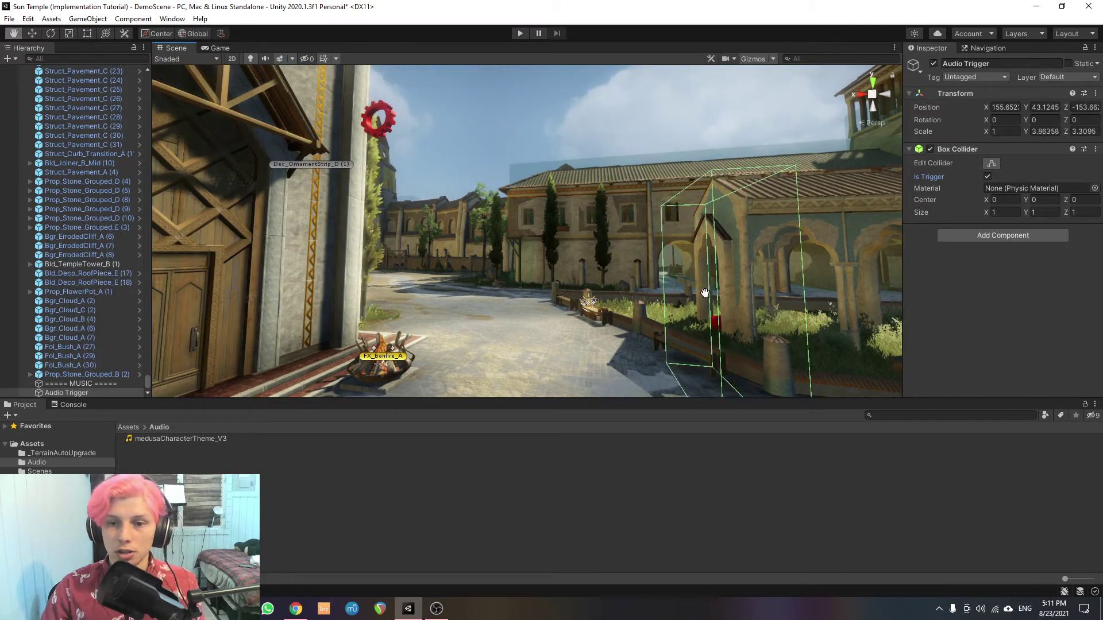
key("r")
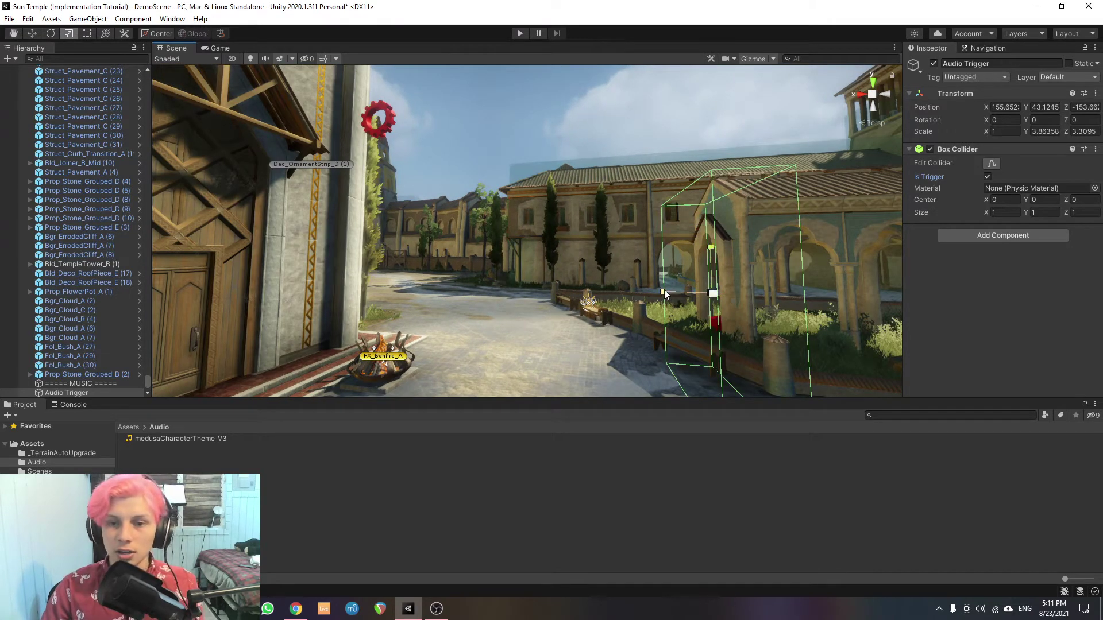
left_click_drag(665, 290, 663, 289)
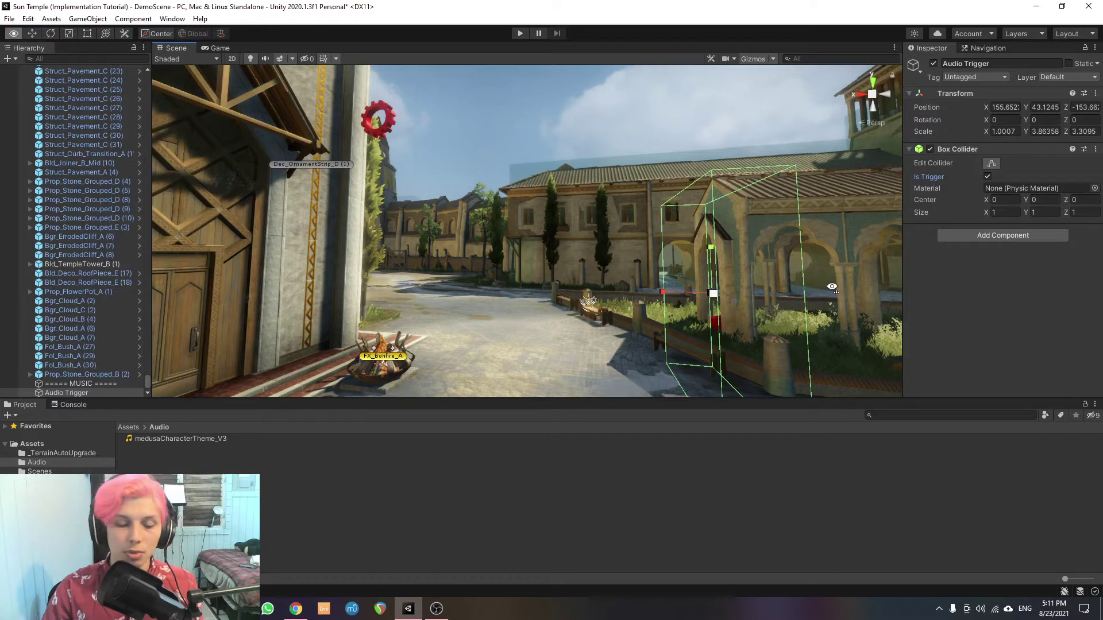
mouse_move(833, 287)
right_mouse_down()
mouse_move(291, 280)
mouse_move(325, 282)
right_mouse_up()
key("w")
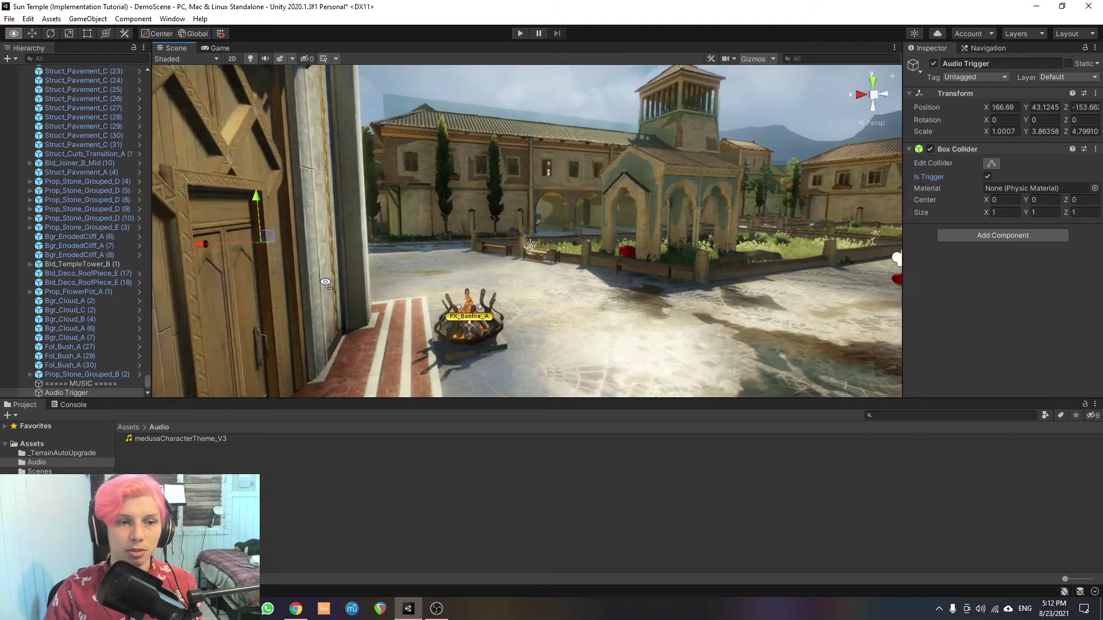
key("f")
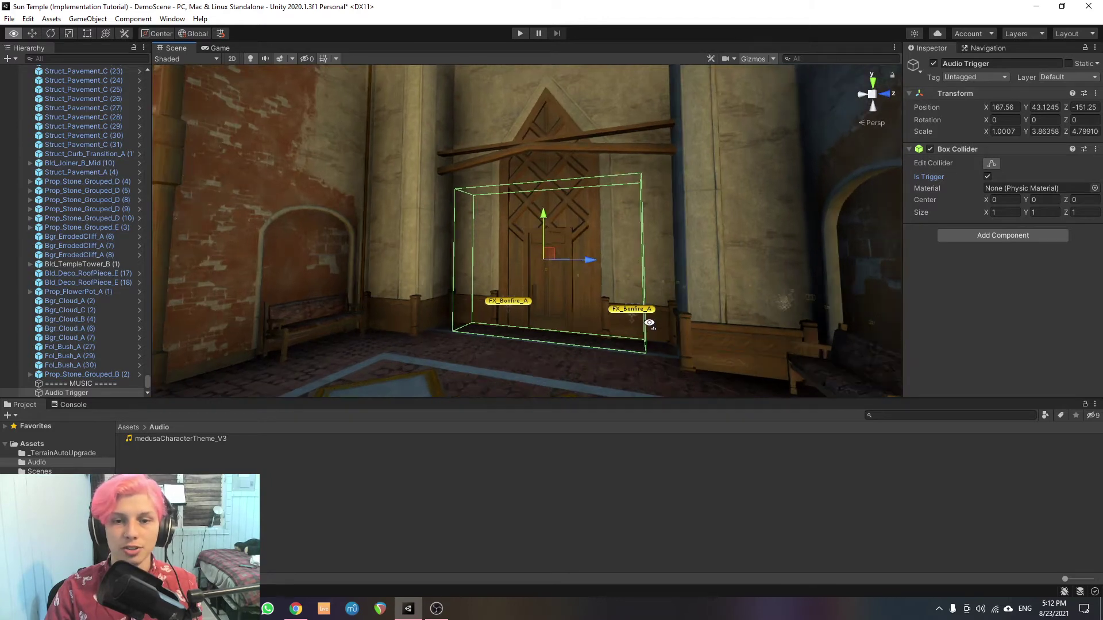
Scale the trigger box to about 1 × 3.7 × 6.4 to span the doorway.
right_click_drag(651, 324, 716, 319)
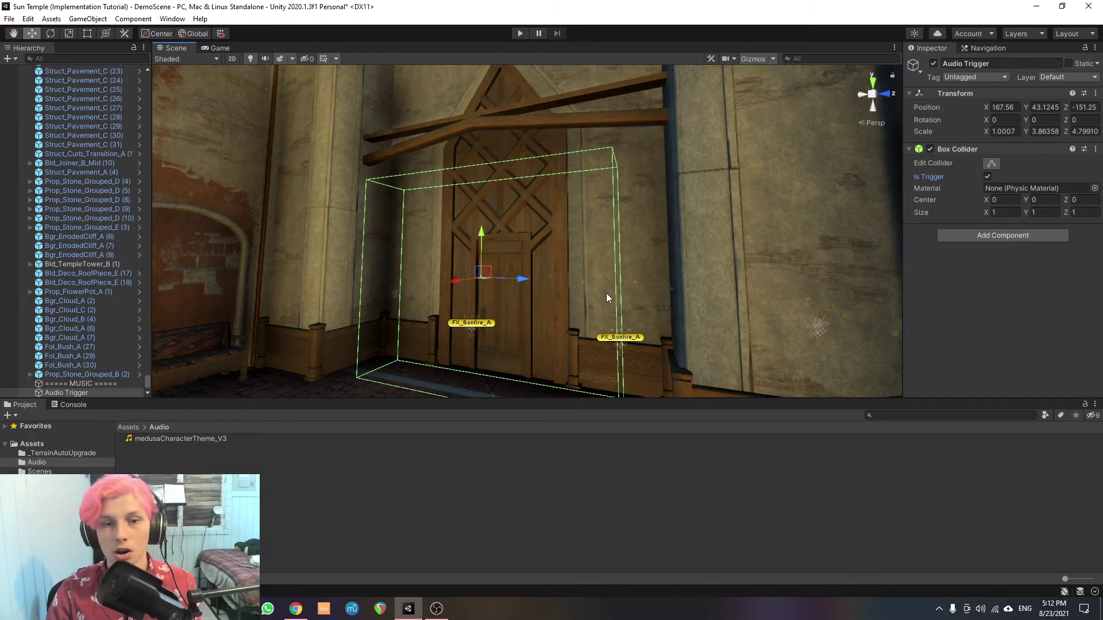
key("r")
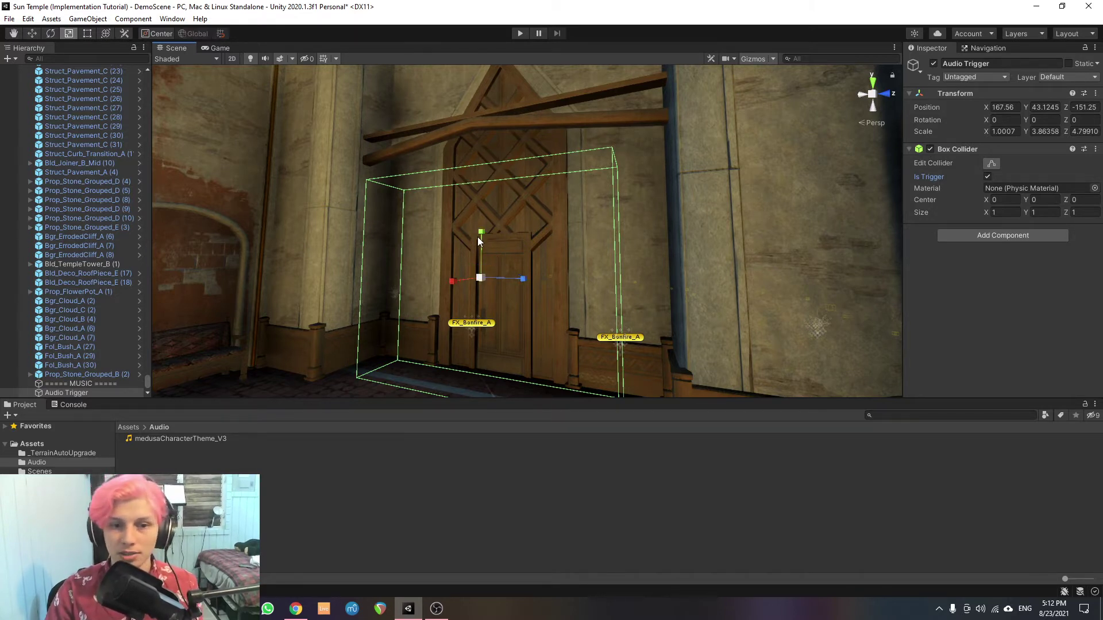
left_click_drag(481, 234, 483, 230)
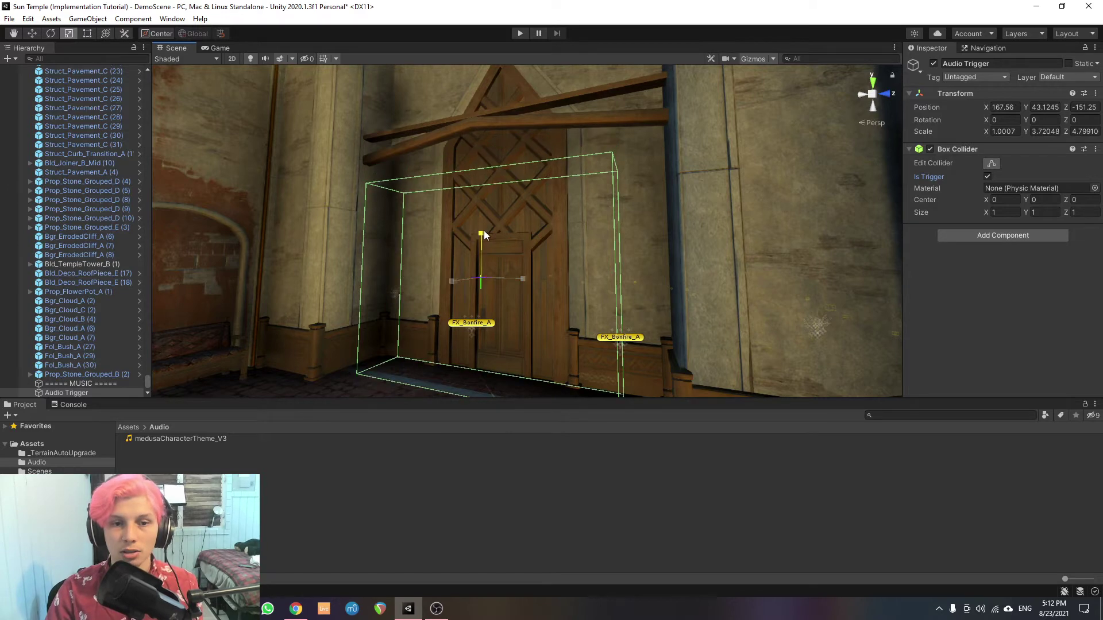
left_click_drag(526, 278, 531, 282)
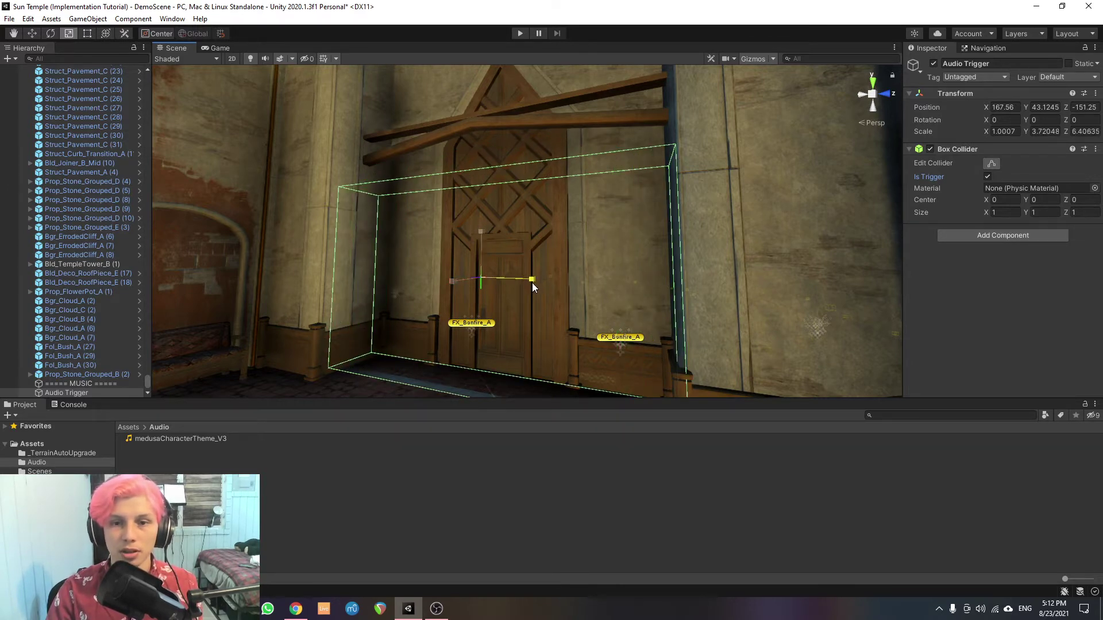
right_click_drag(531, 283, 572, 315)
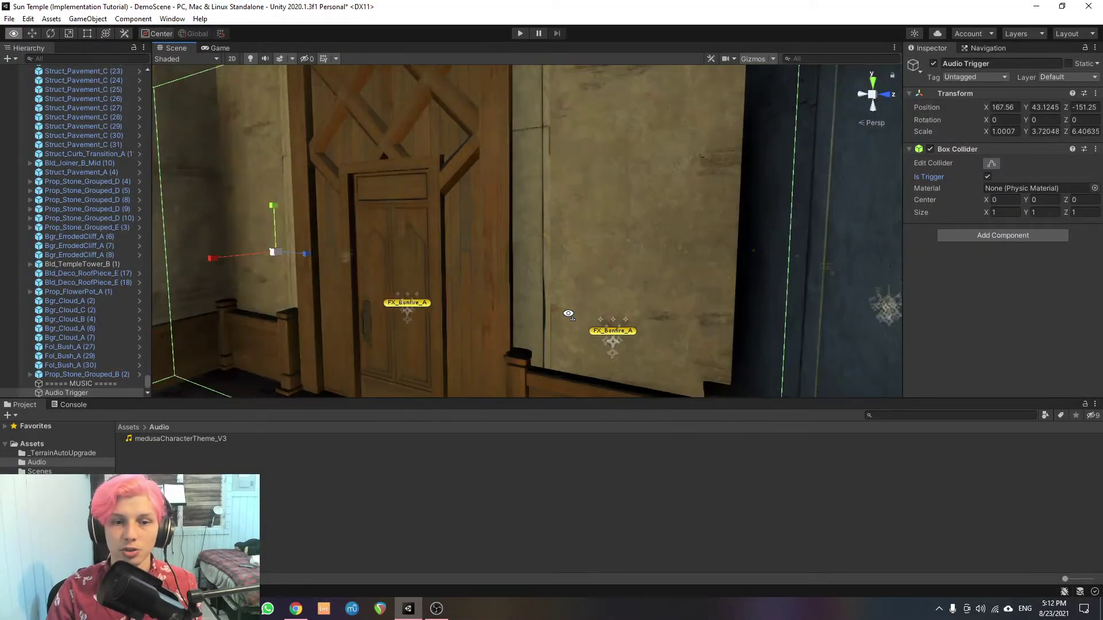
right_click_drag(572, 315, 205, 166)
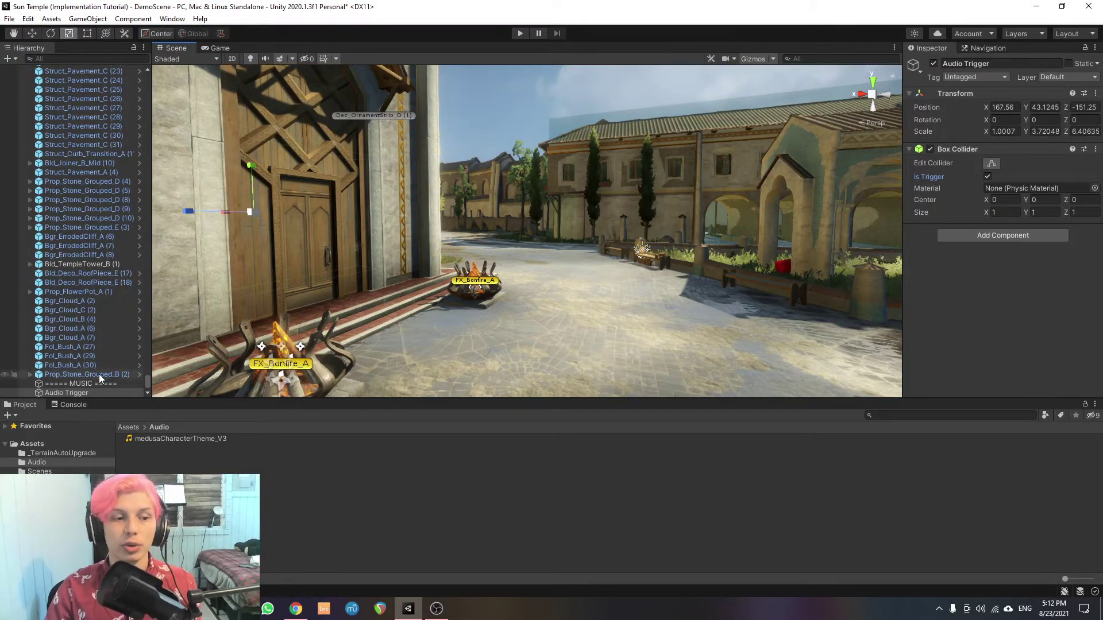
left_click(97, 392)
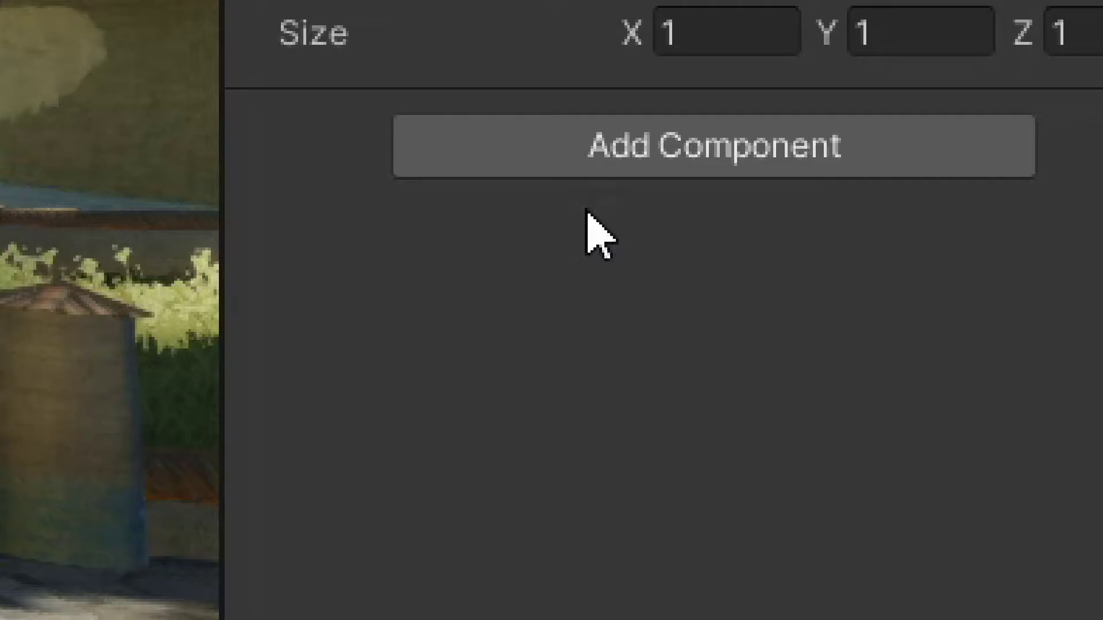
Add an Audio Source using medusaCharacterTheme_V3 with Play On Awake turned off.
left_click(982, 234)
type("au")
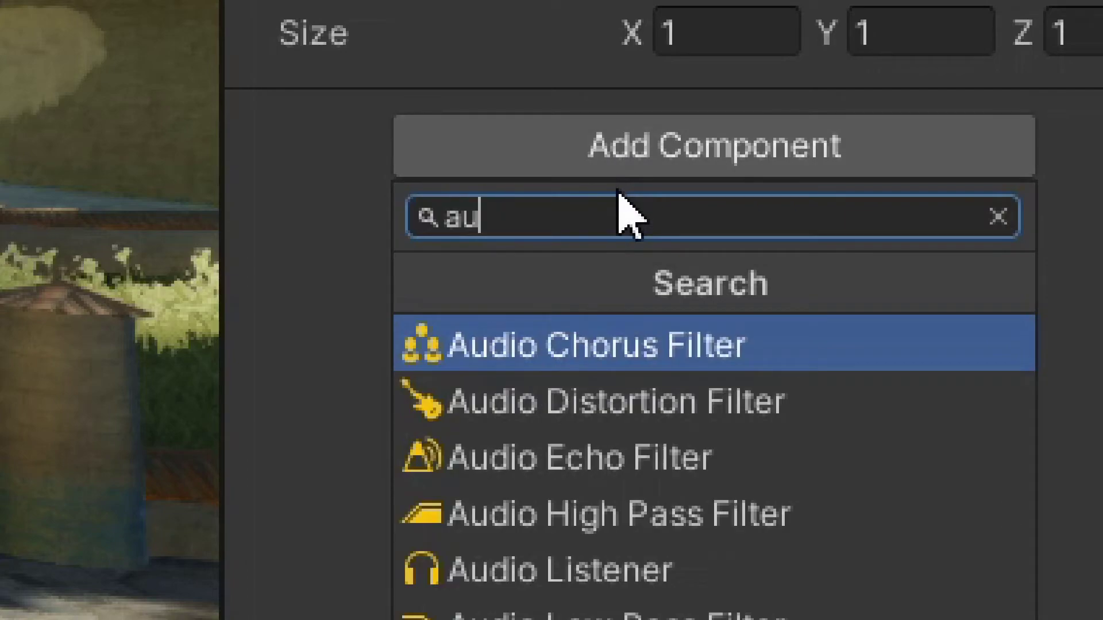
type("d")
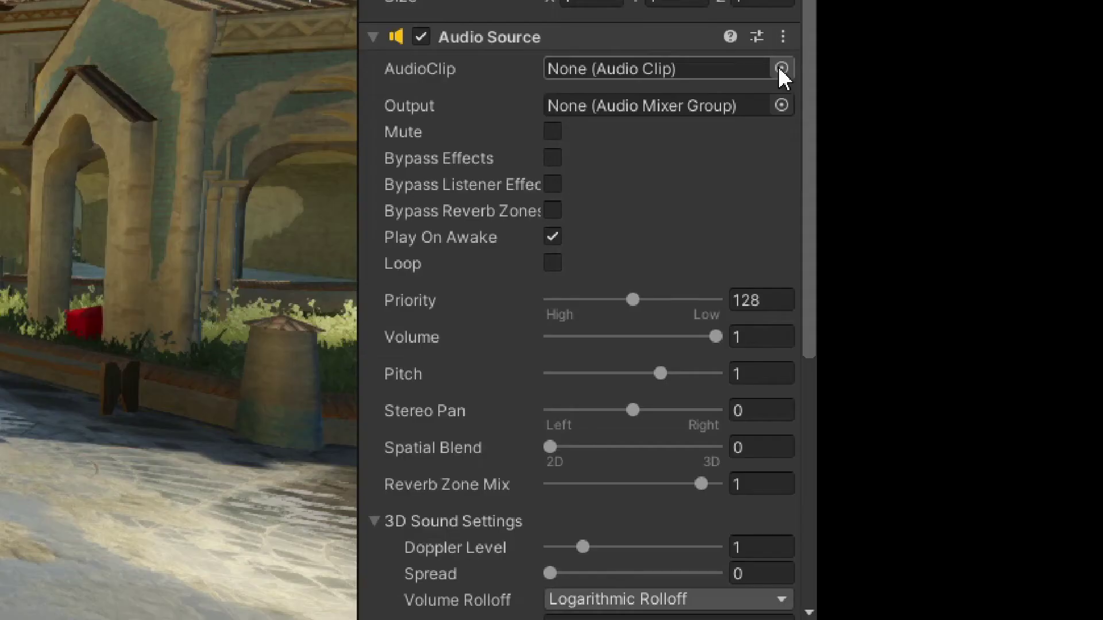
left_click(781, 68)
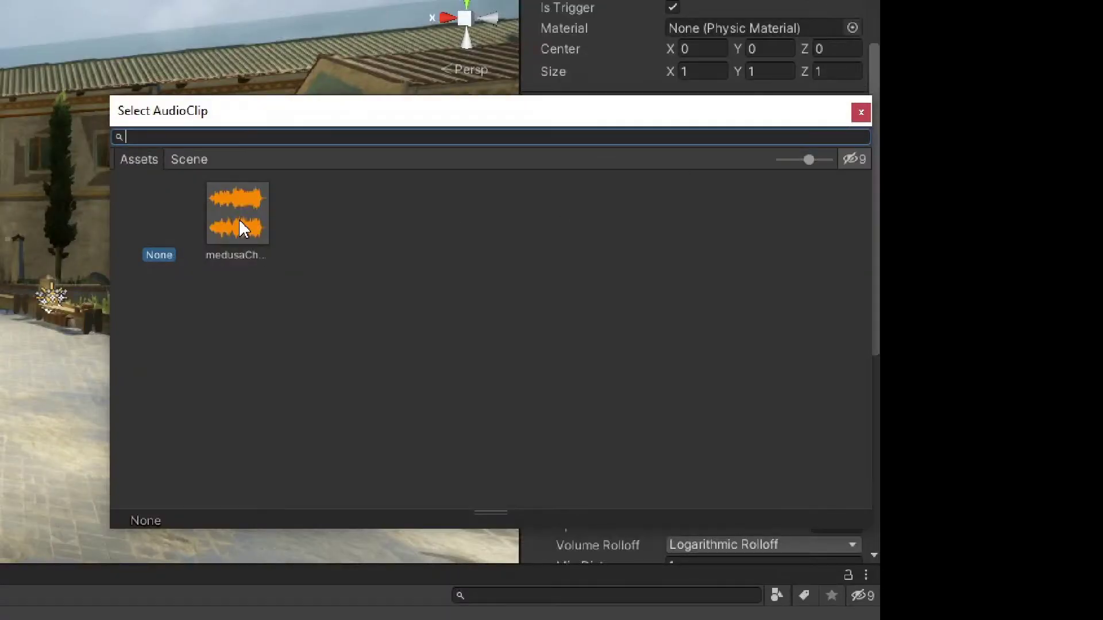
double_click(238, 216)
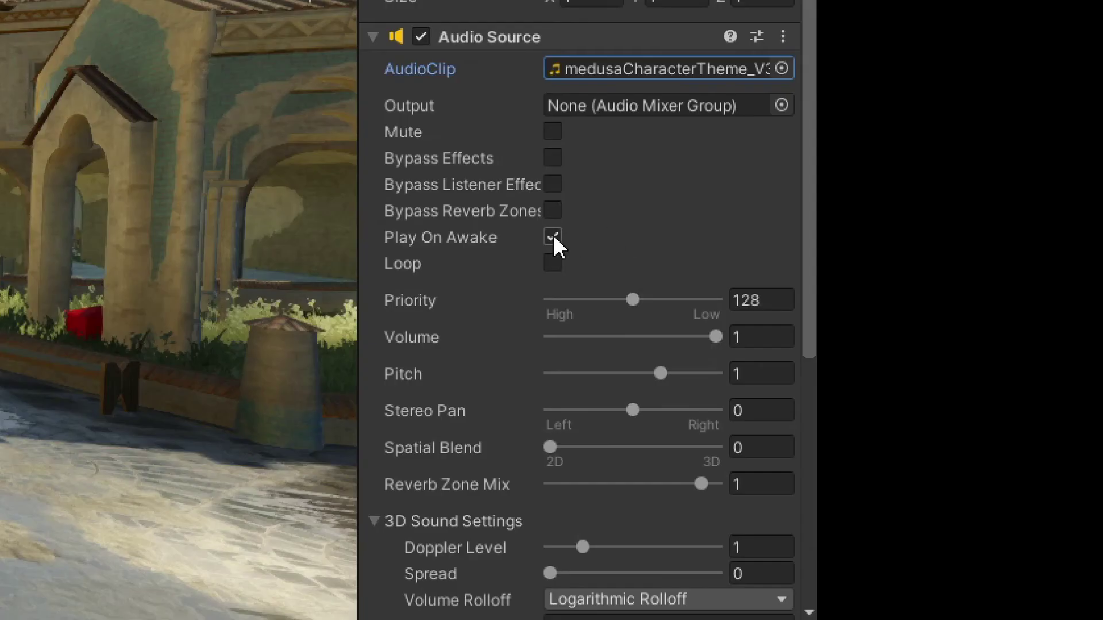
left_click(552, 236)
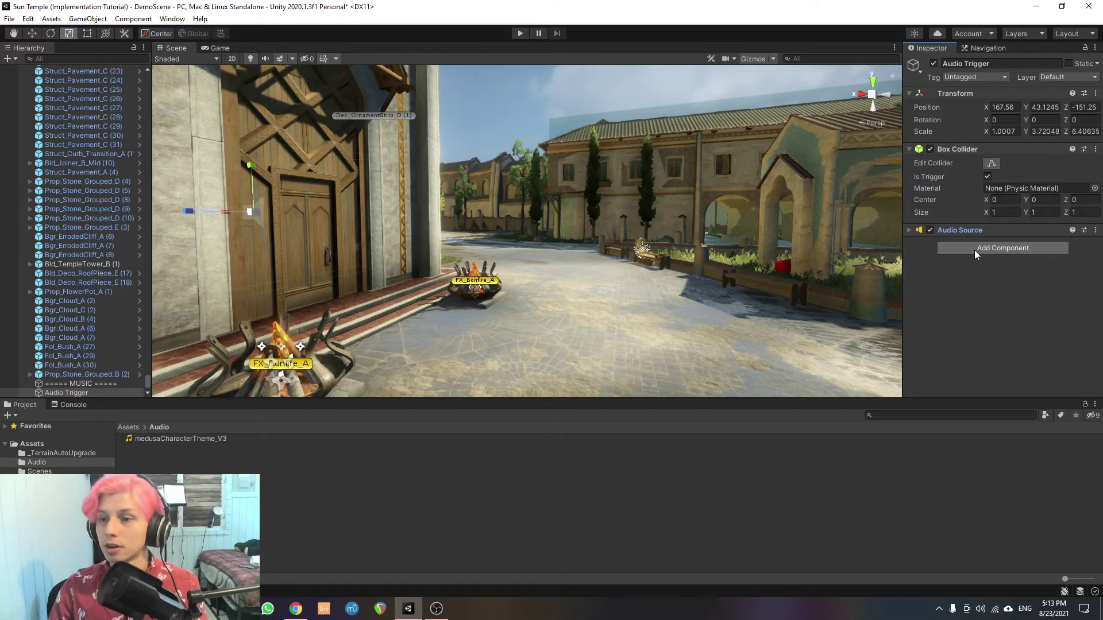
Attach a new audioTrigger script to Audio Trigger and open it for editing.
left_click(975, 249)
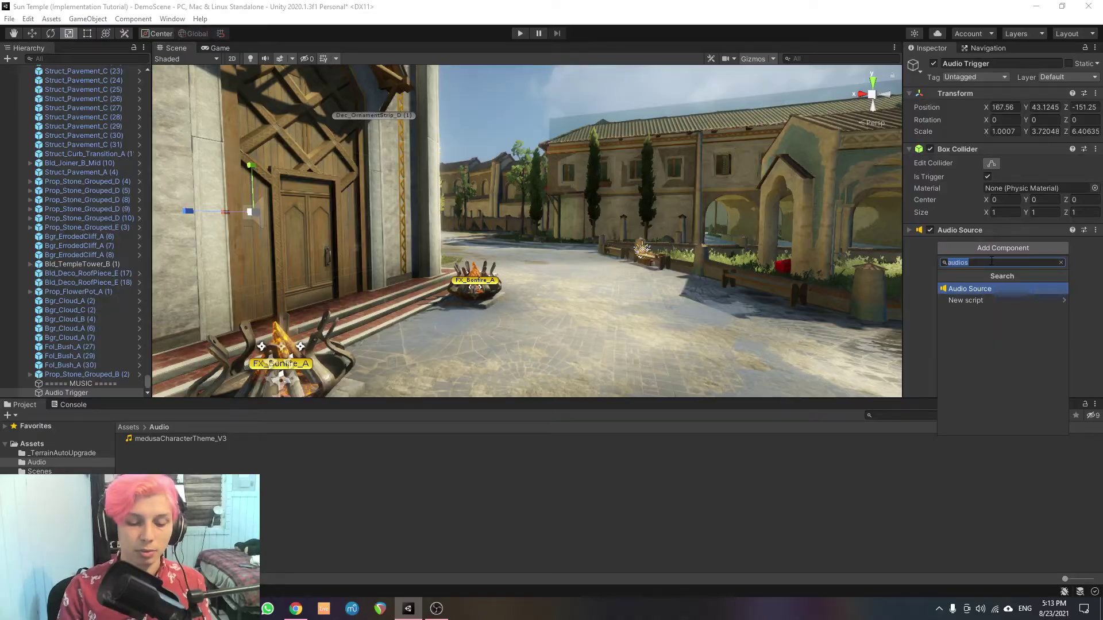
type("audi")
type("oTrigger")
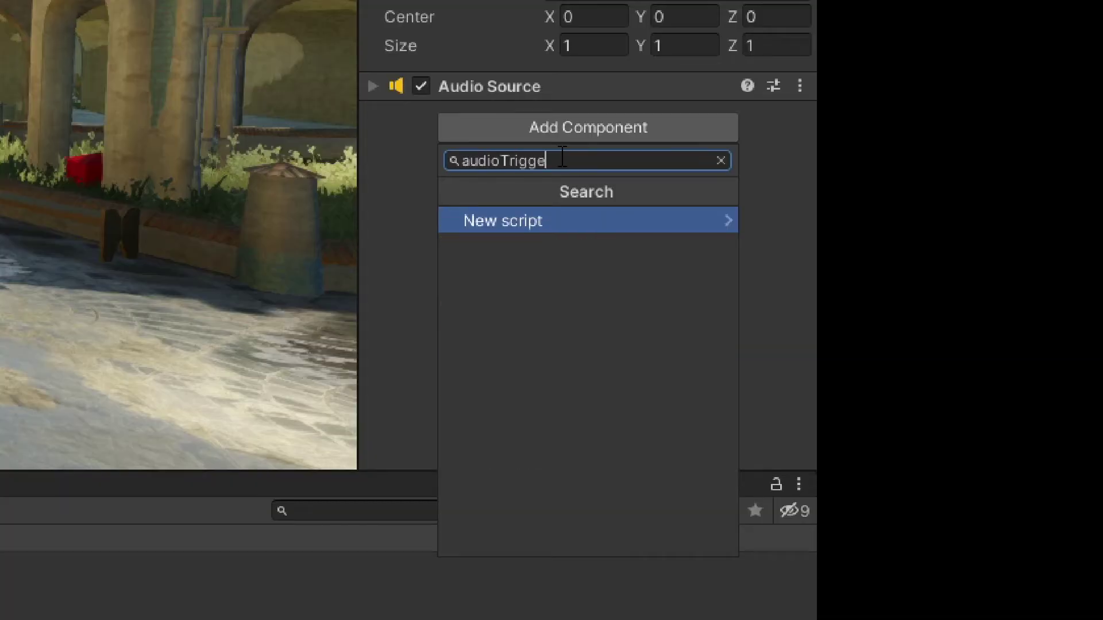
key("Return")
left_click(586, 534)
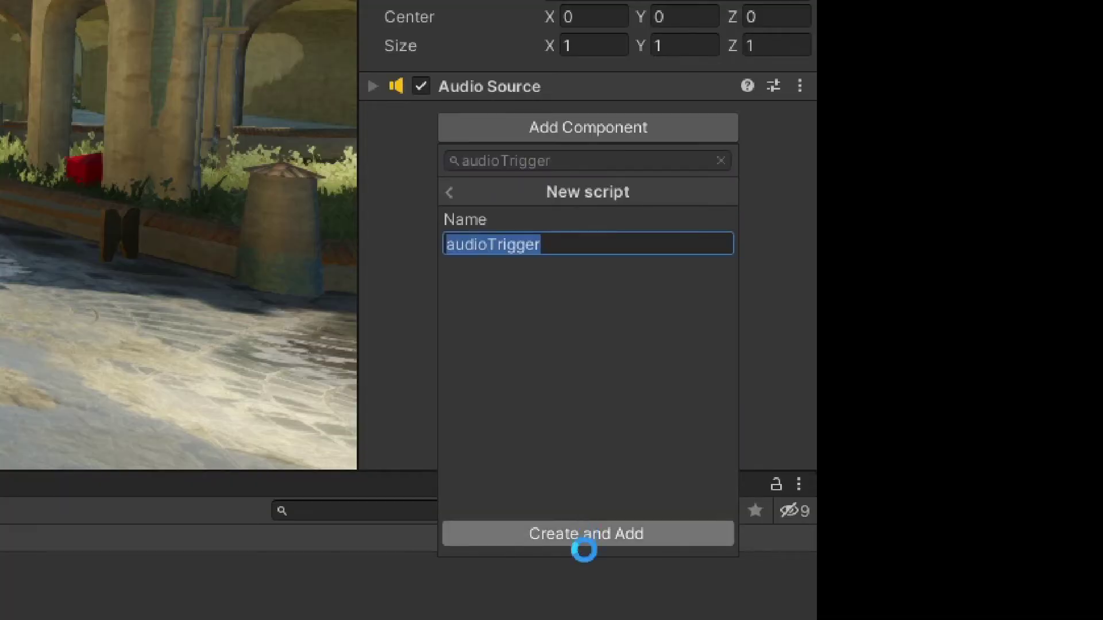
double_click(646, 147)
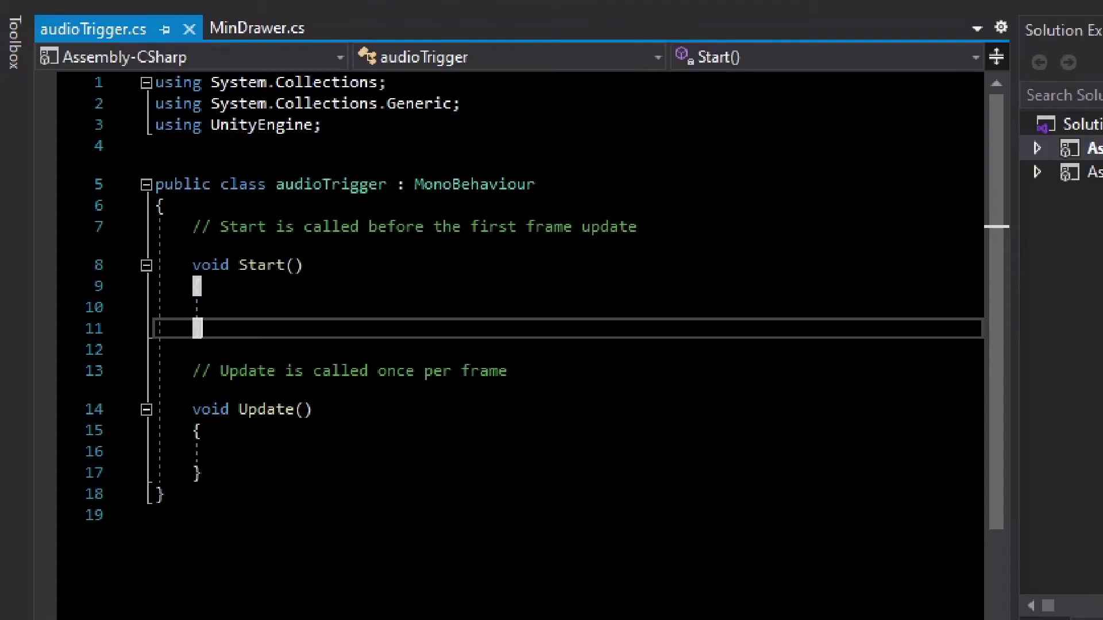
Replace the template Start and Update methods with a public AudioSource audioSource field.
mouse_move(234, 451)
left_mouse_down()
mouse_move(195, 286)
mouse_move(201, 227)
left_mouse_up()
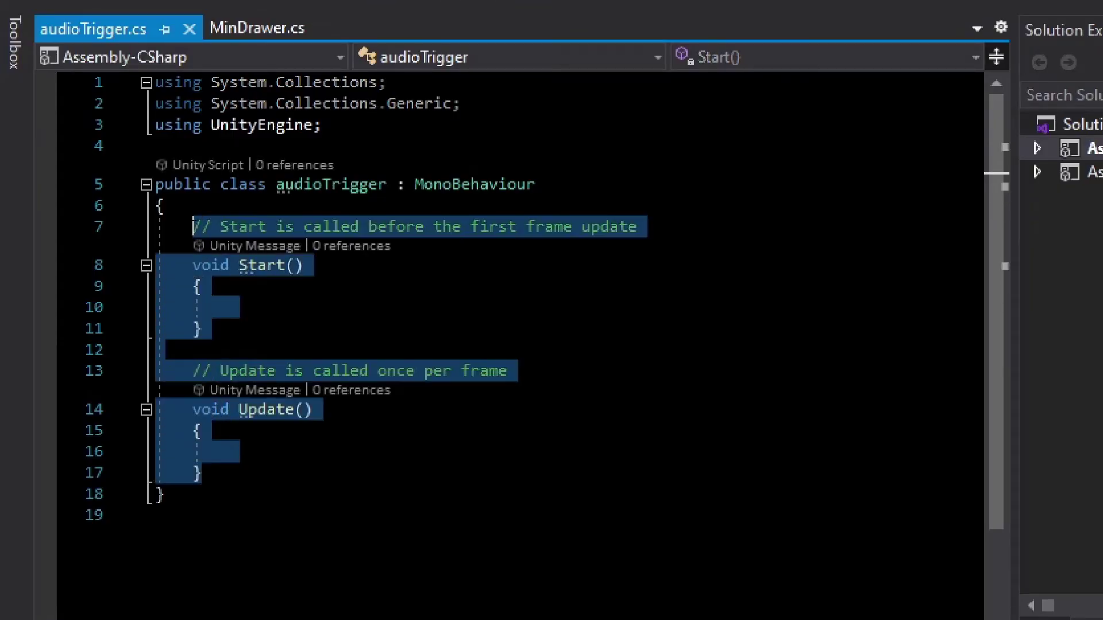
key("Delete")
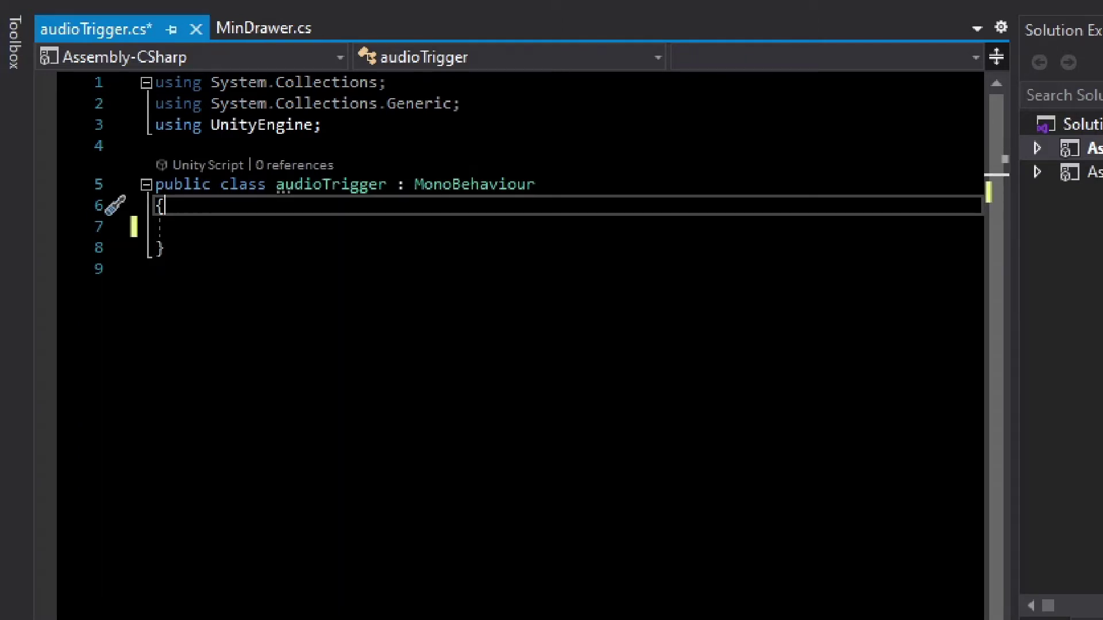
key("Return")
type("pub")
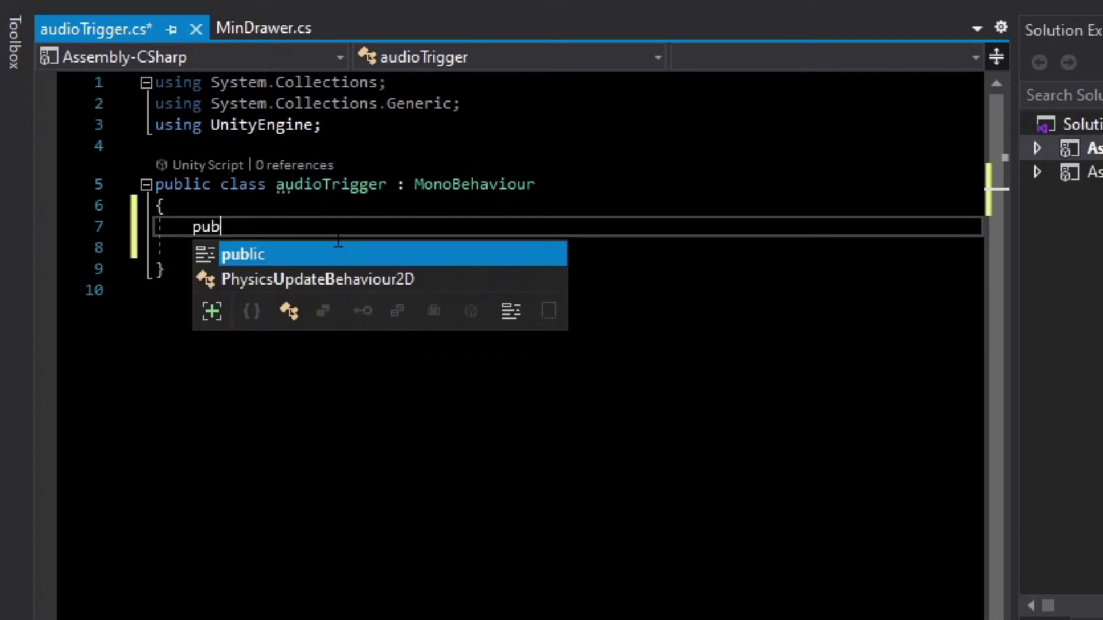
type("lic AudioSou")
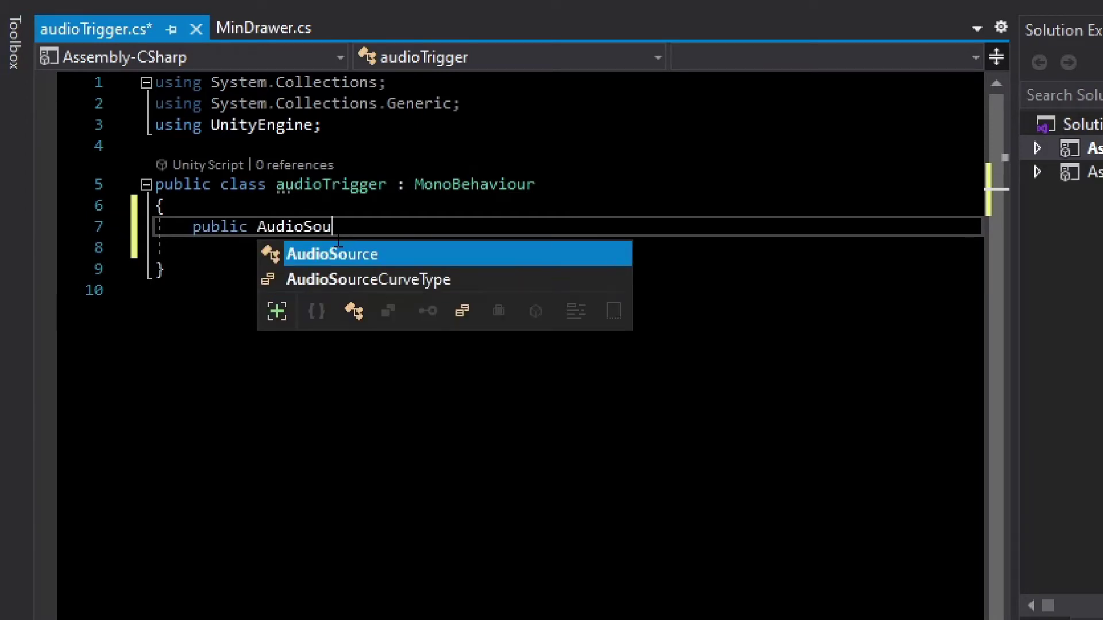
key("Tab")
type("audioSource;")
key("Return")
key("Return")
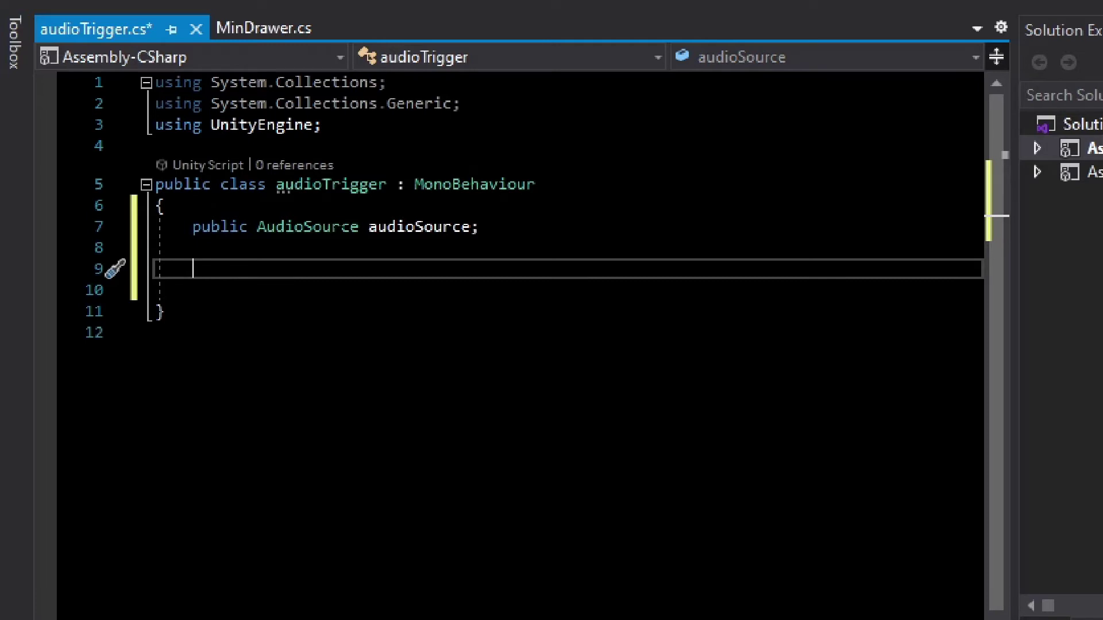
type("void OnTri")
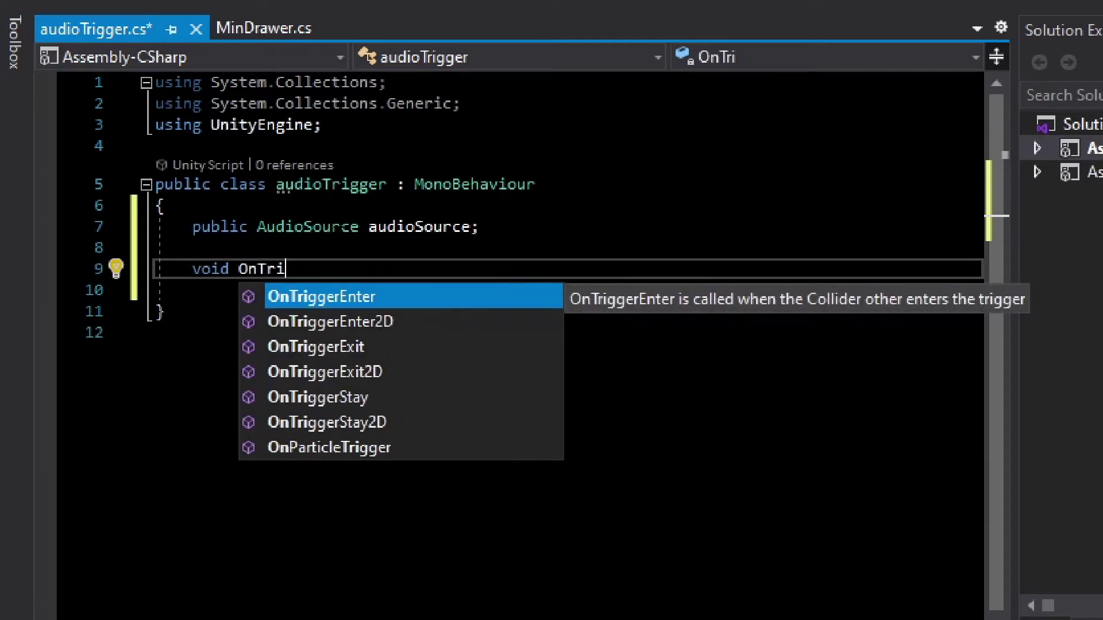
Write OnTriggerEnter to play audioSource when a non-playing Player-tagged collider enters.
key("Tab")
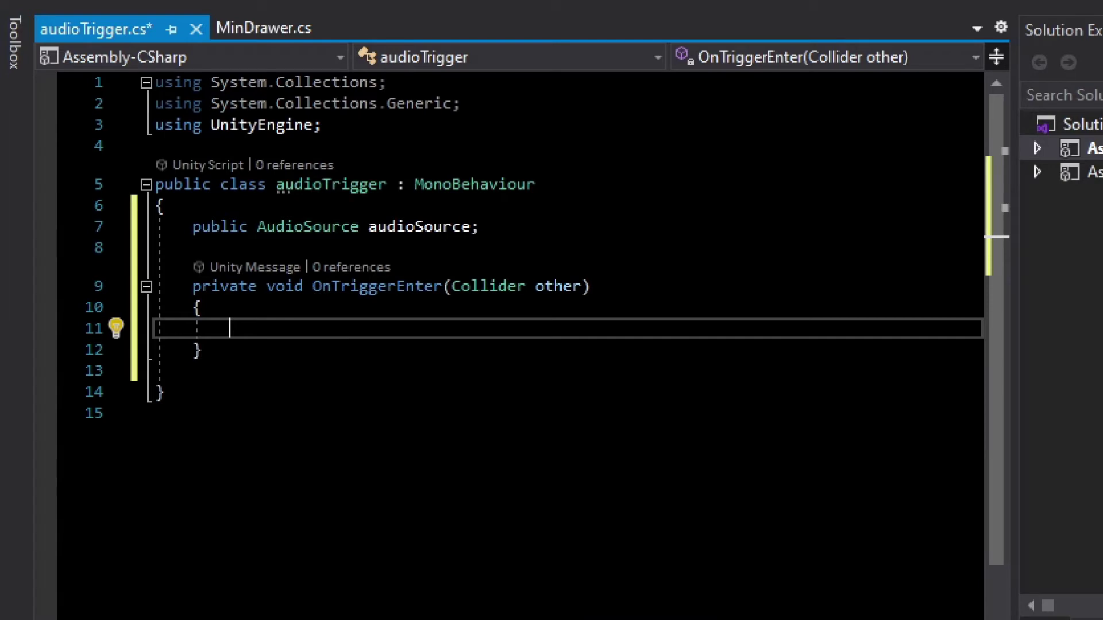
type("if (other")
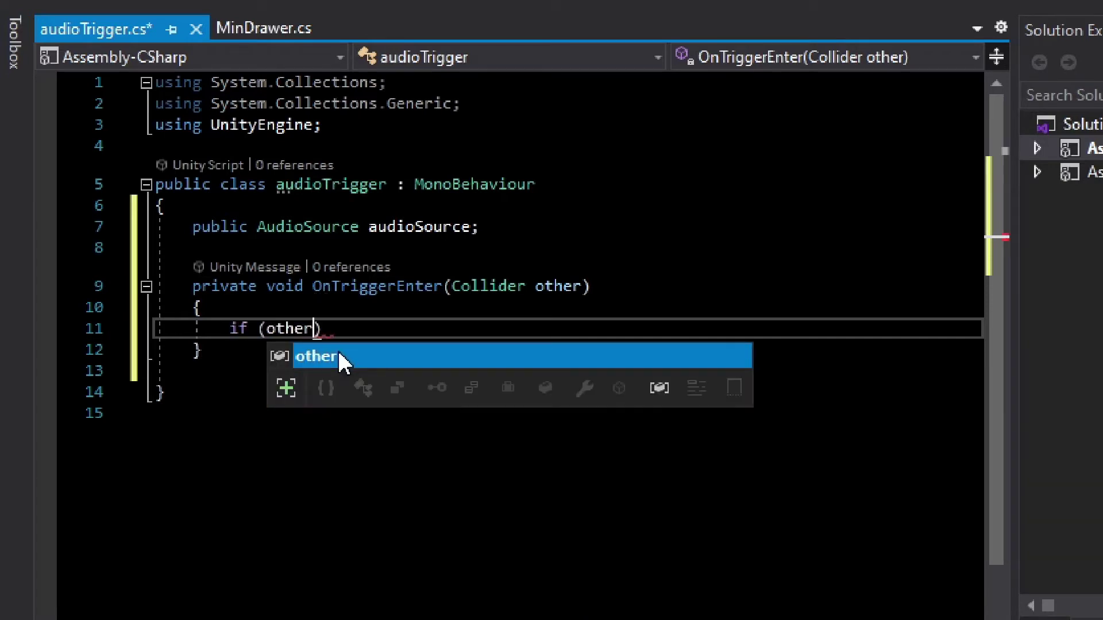
type(".tag == \"Player\" && !")
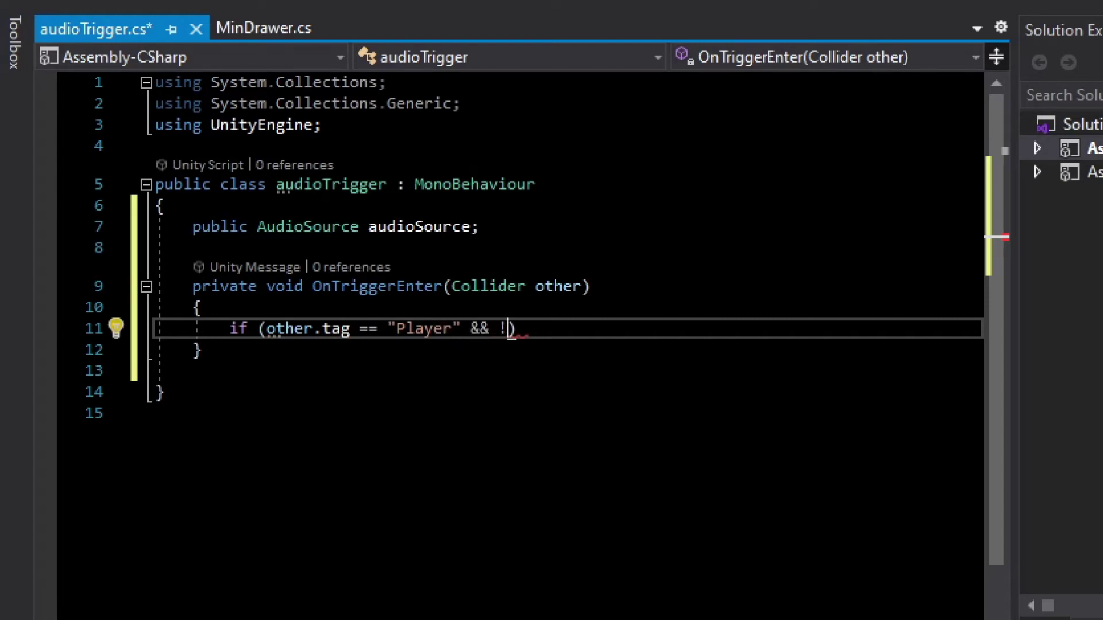
type("audioSource")
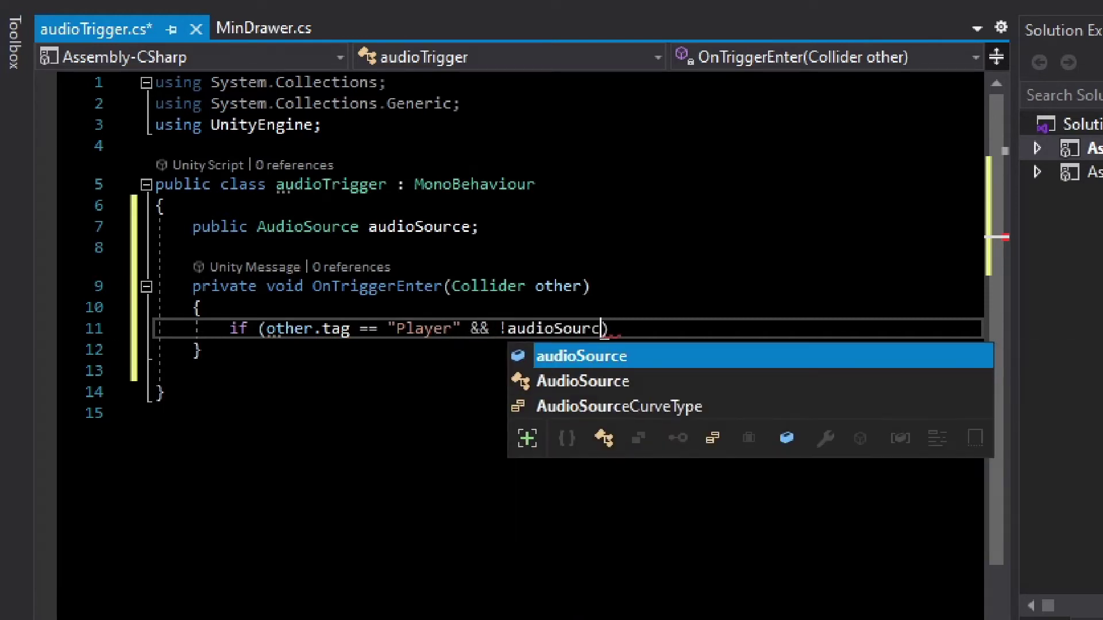
type(".is")
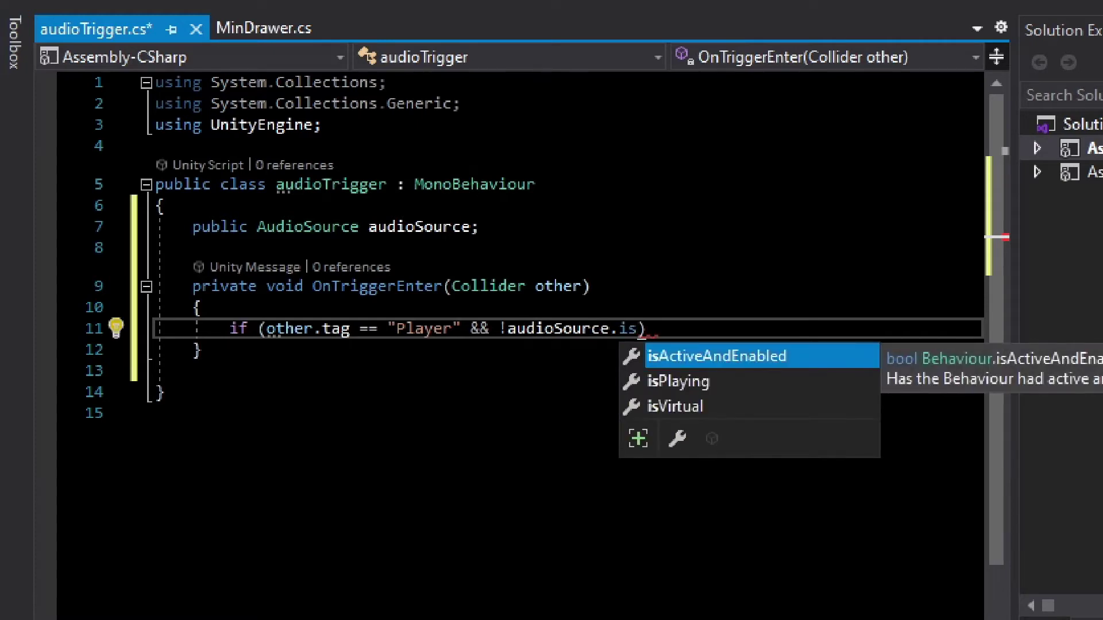
type("P")
key("Tab")
type(")")
key("Return")
key("Return")
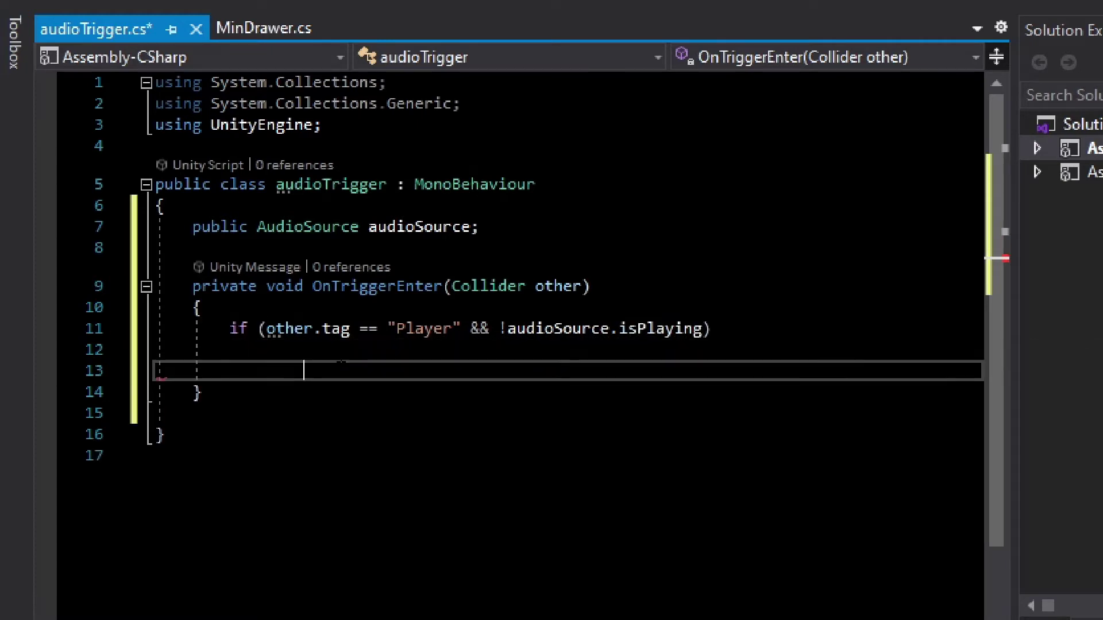
type("audio")
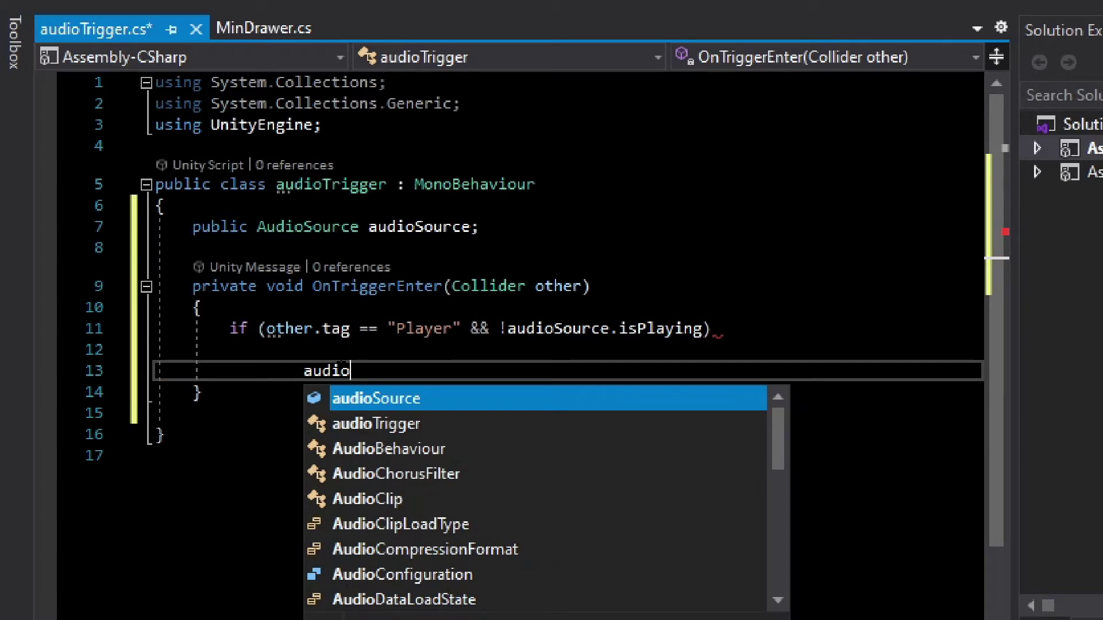
key("Tab")
type(".Play();")
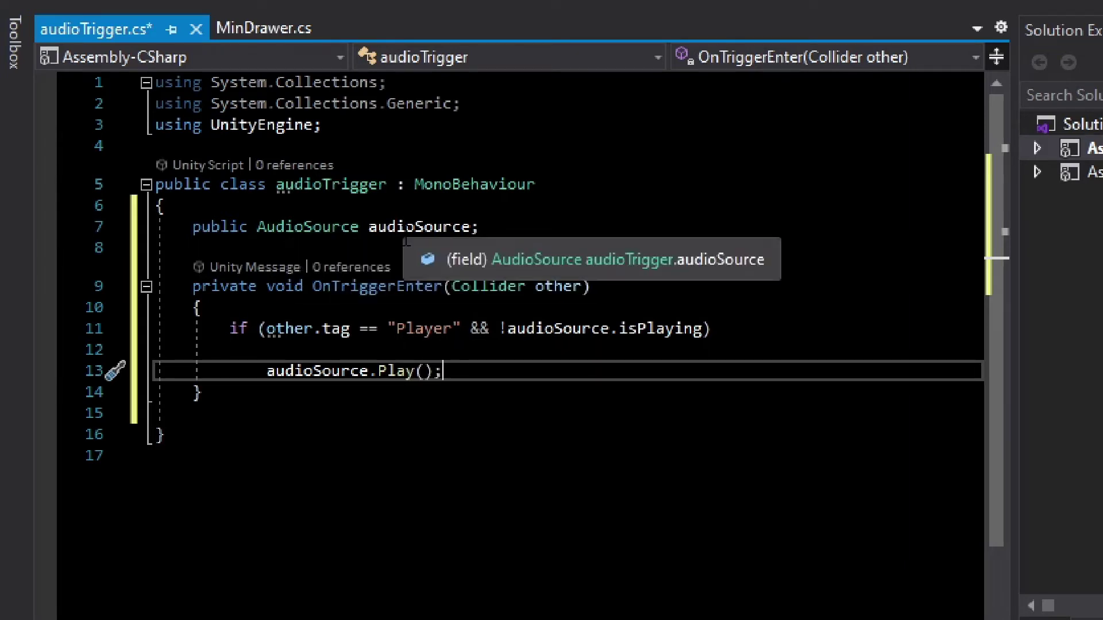
Highlight the audioSource field, OnTriggerEnter signature and if statement to explain them.
left_click(479, 227)
left_click_drag(479, 227, 194, 227)
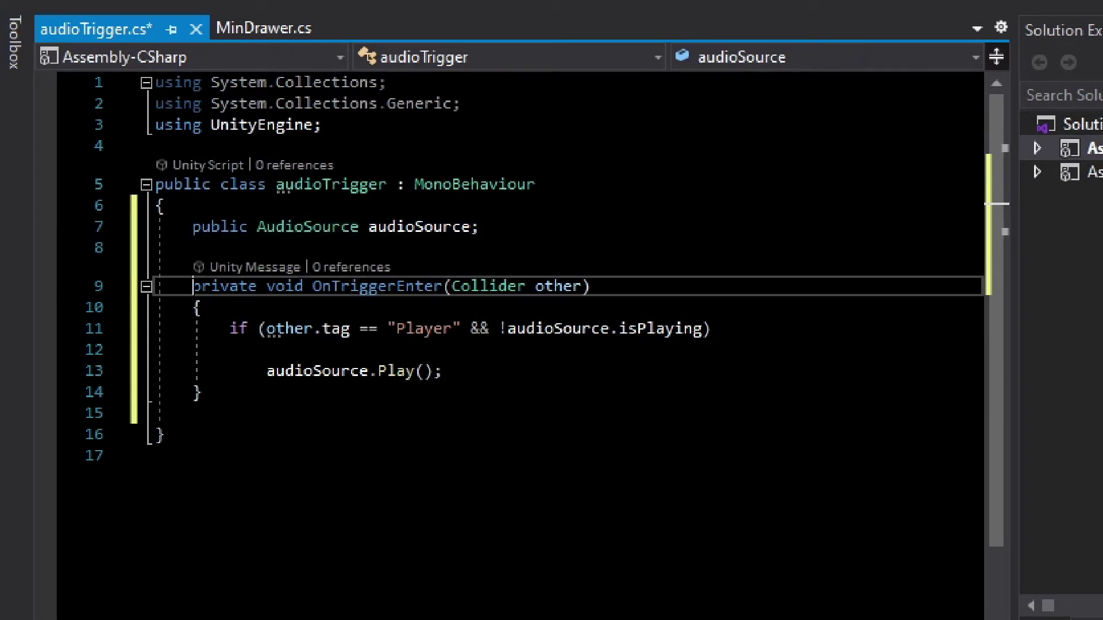
left_click_drag(192, 286, 565, 286)
left_click(591, 286)
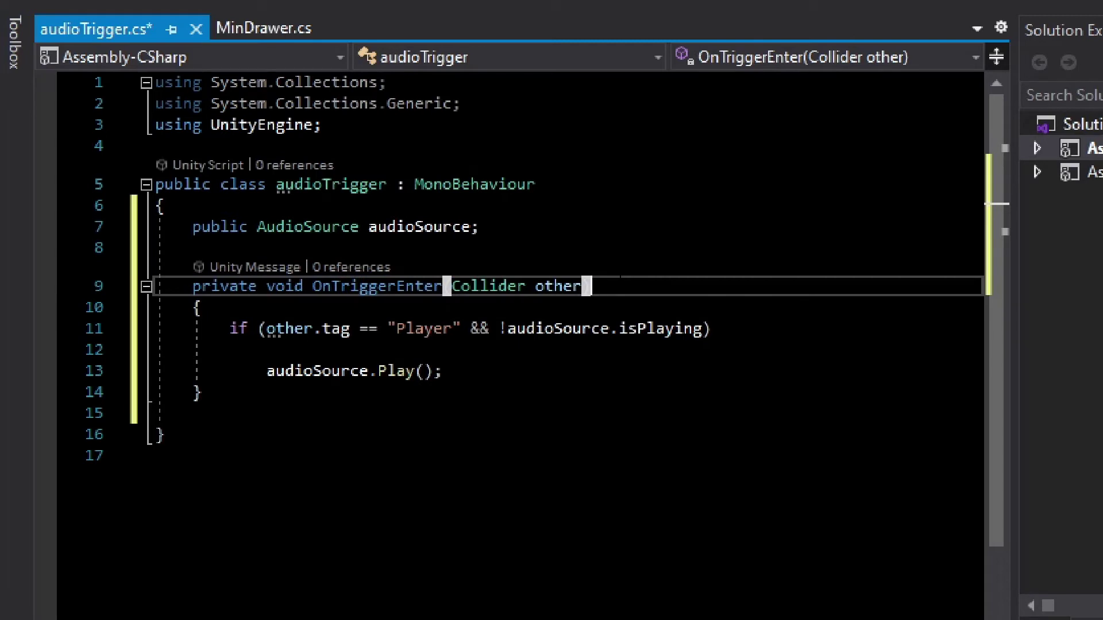
left_click_drag(230, 328, 444, 371)
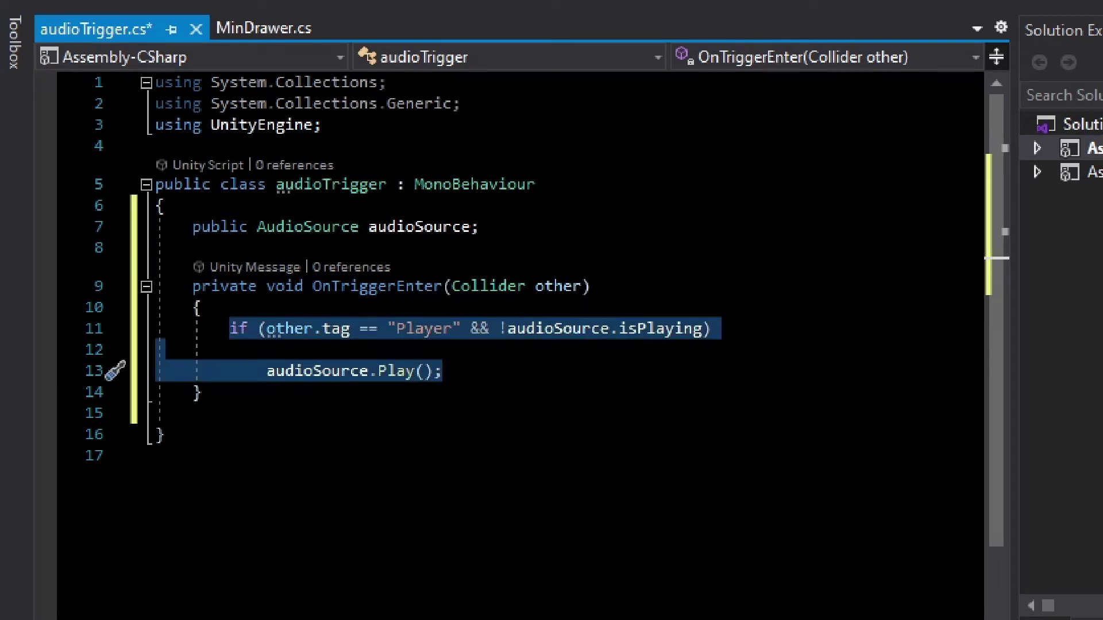
mouse_move(230, 329)
left_mouse_down()
mouse_move(703, 328)
mouse_move(267, 350)
left_mouse_up()
left_click(268, 348)
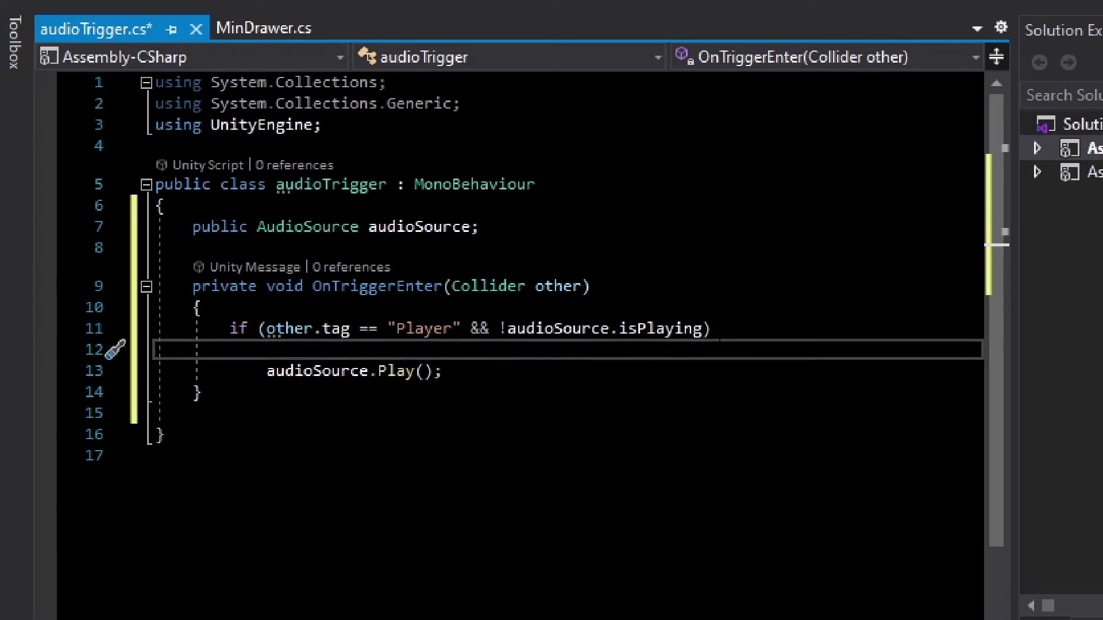
Explain the Player tag and isPlaying checks and the Play() line, then save.
left_click_drag(710, 329, 230, 329)
left_click(239, 328)
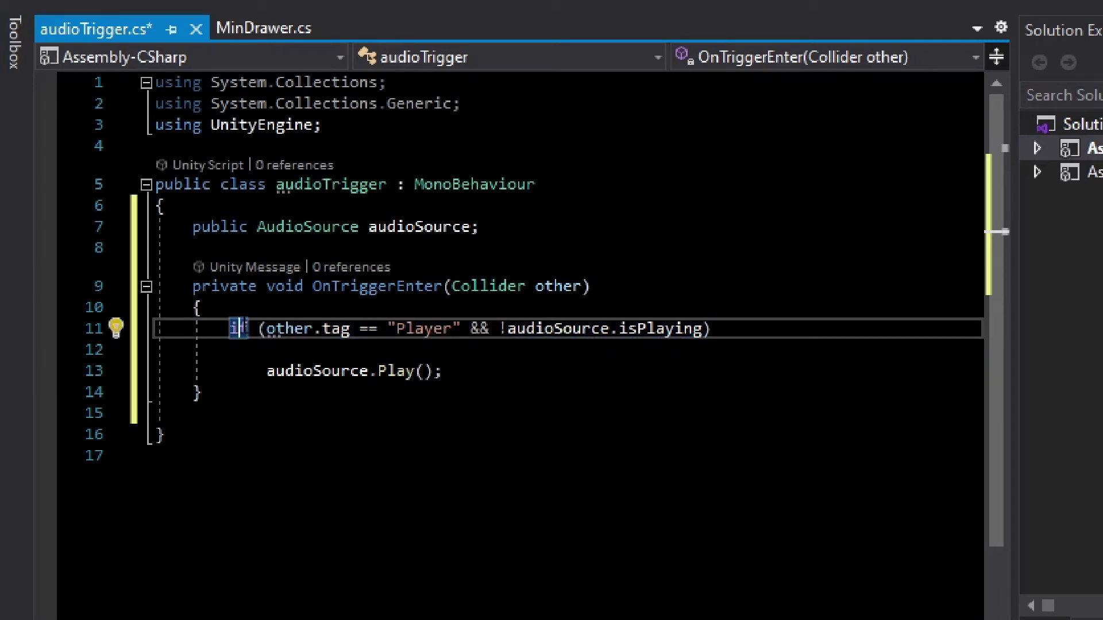
left_click(286, 328)
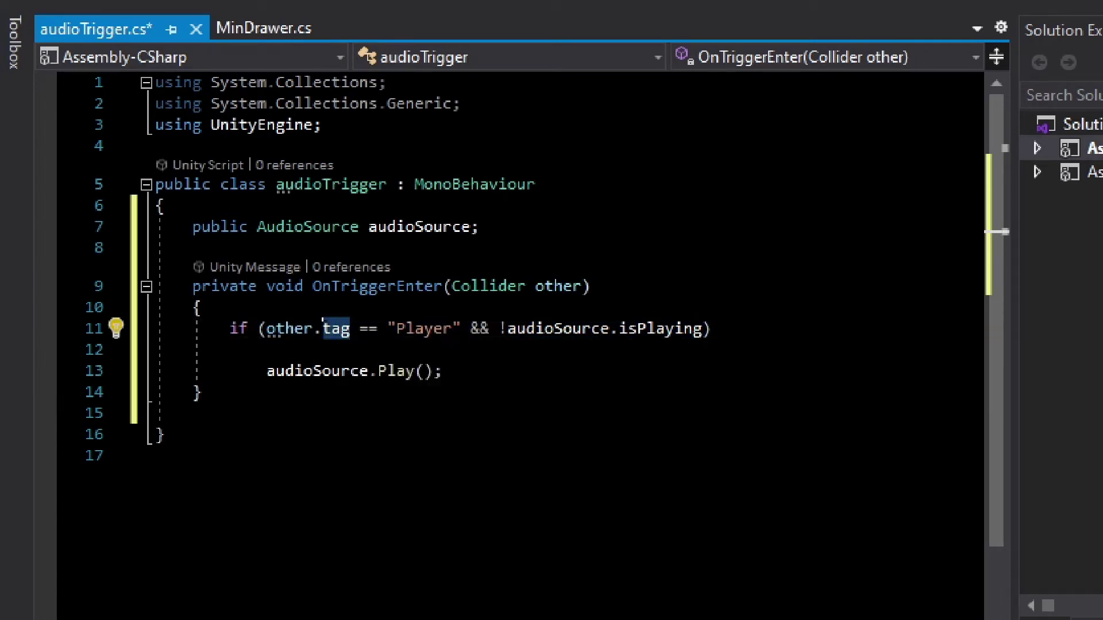
left_click_drag(266, 328, 314, 329)
double_click(336, 328)
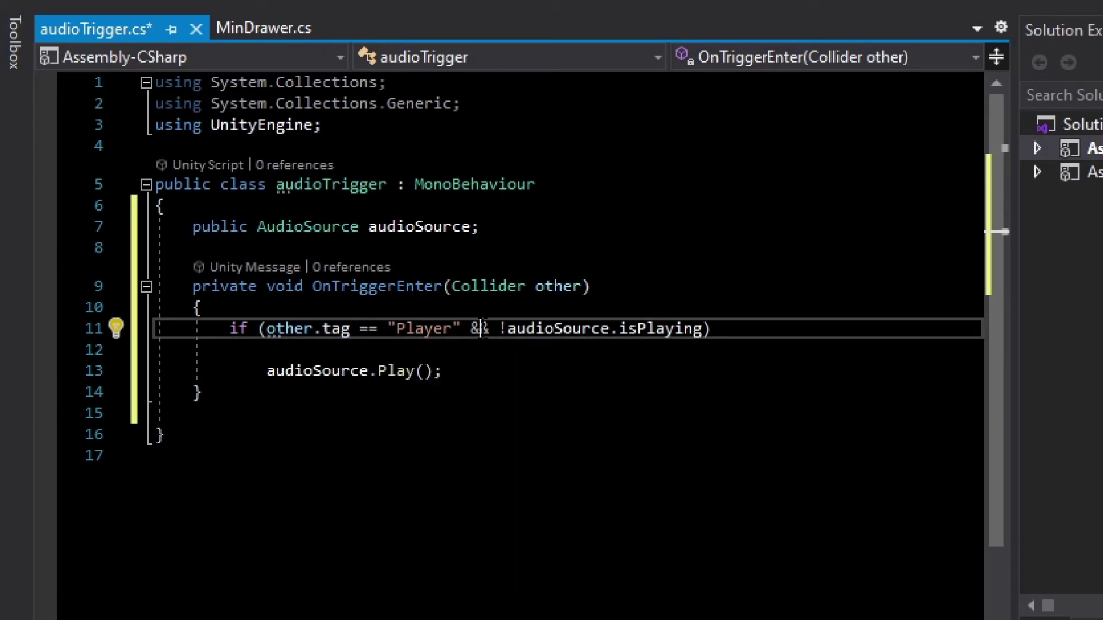
left_click(507, 328)
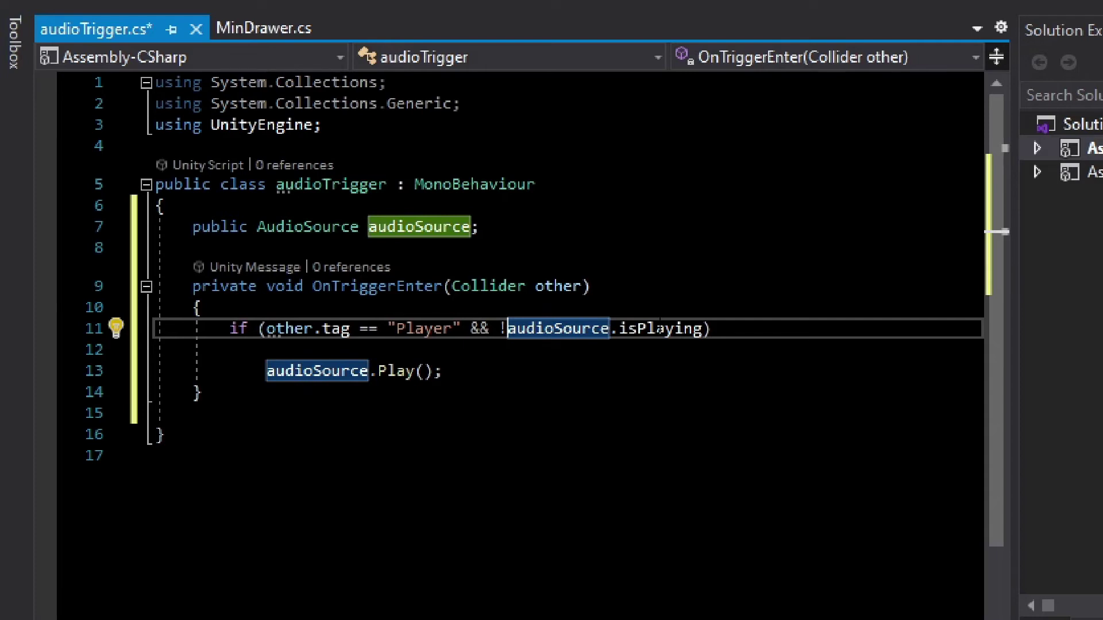
left_click(239, 328)
left_click_drag(268, 371, 442, 371)
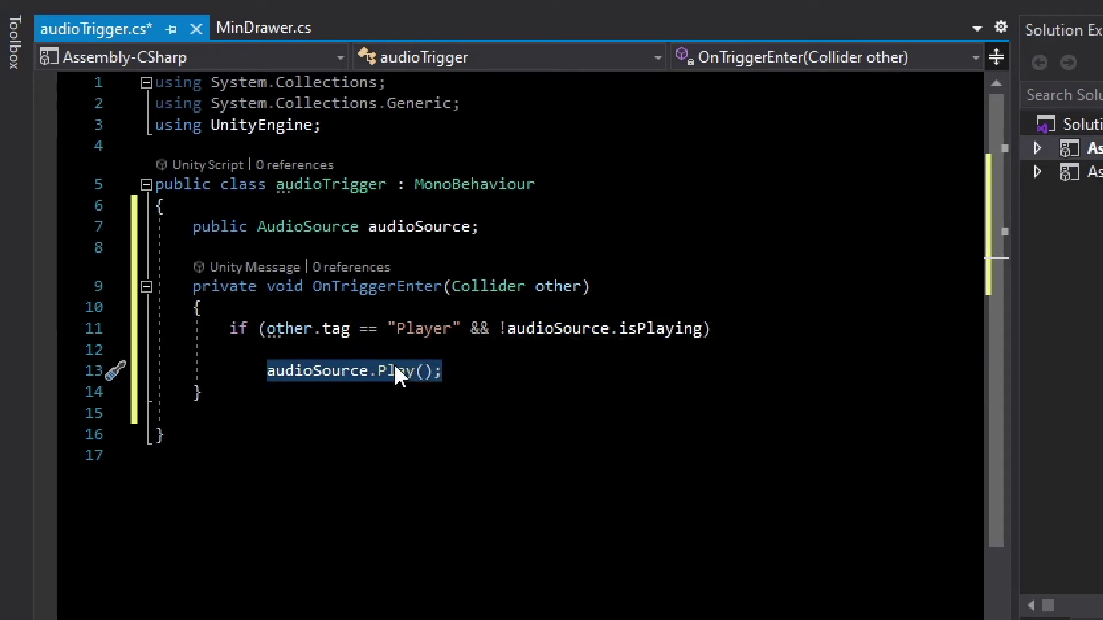
key("ctrl+s")
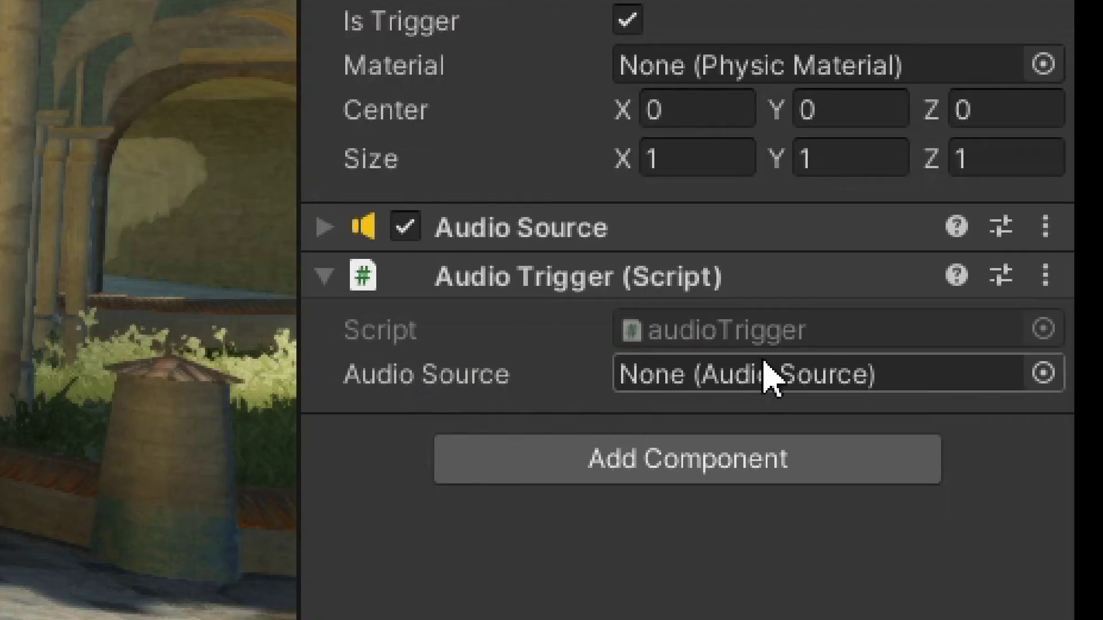
Assign Audio Trigger's own Audio Source to the audioTrigger script's Audio Source field.
left_click(1021, 370)
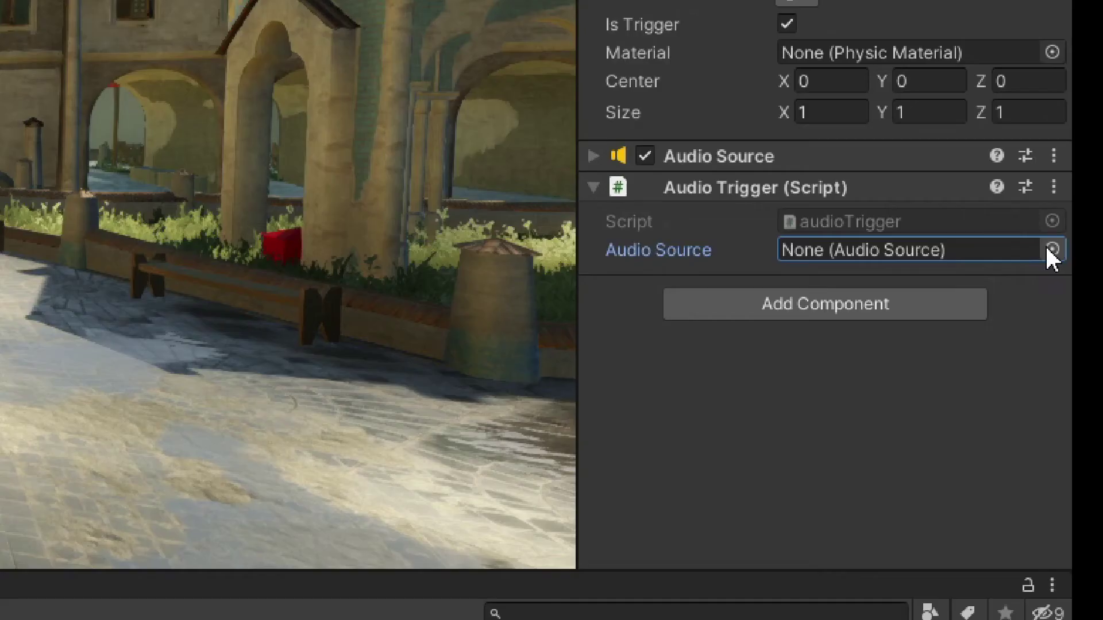
left_click(1043, 374)
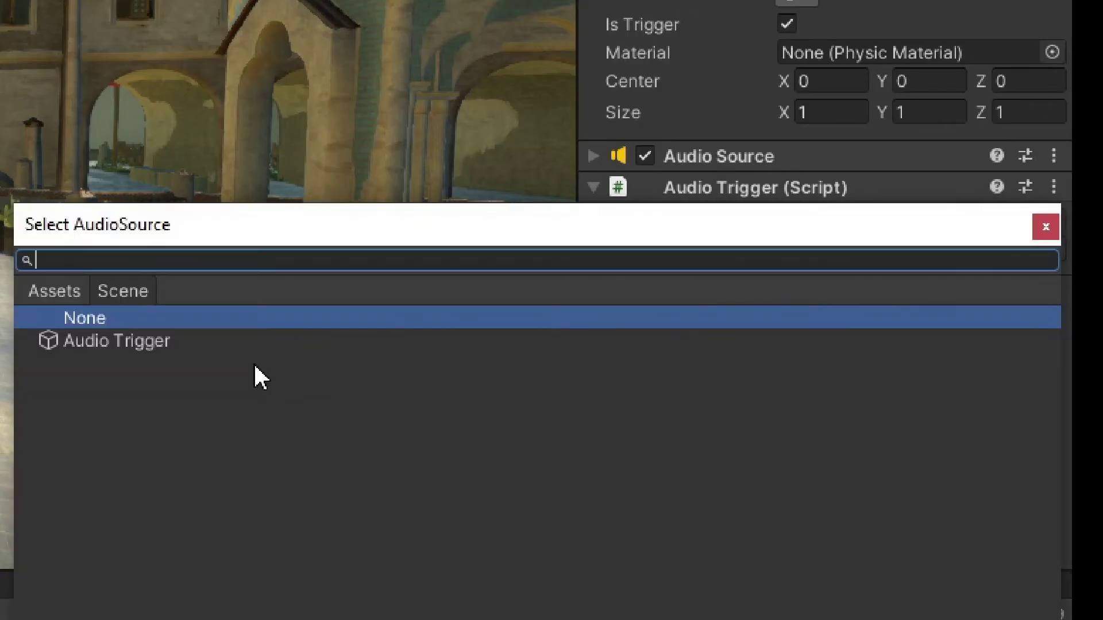
left_click(236, 346)
double_click(235, 345)
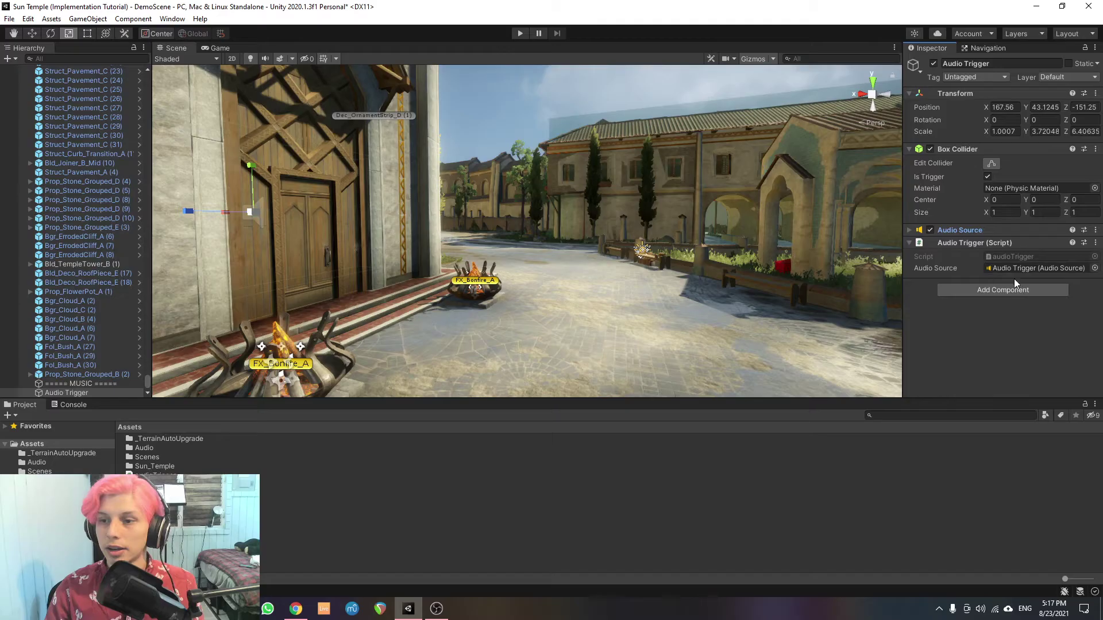
key("ctrl+p")
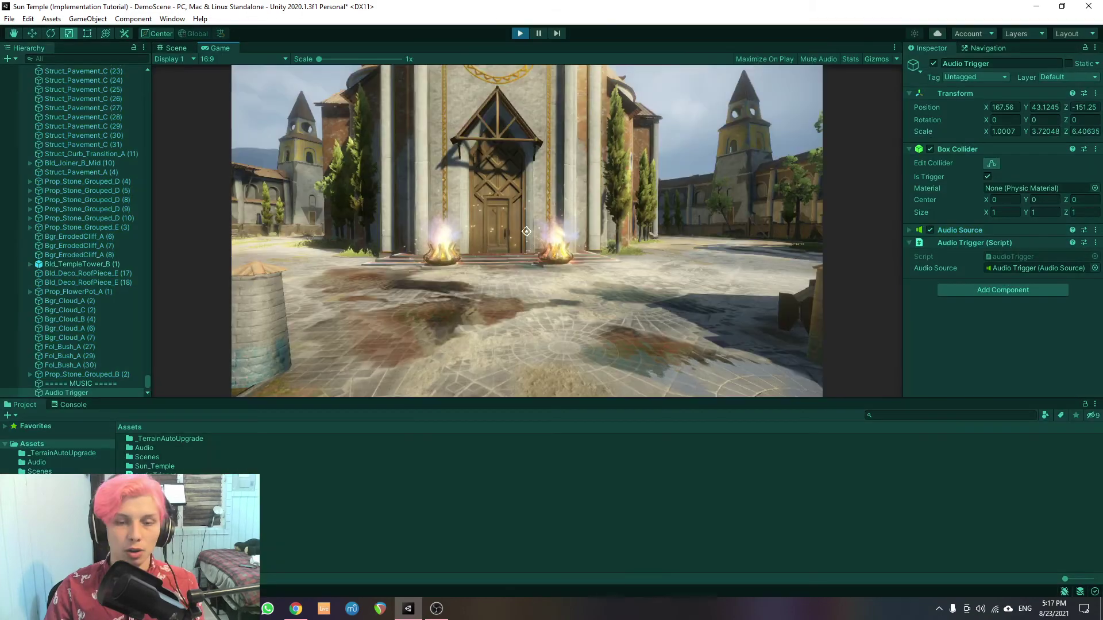
key("w")
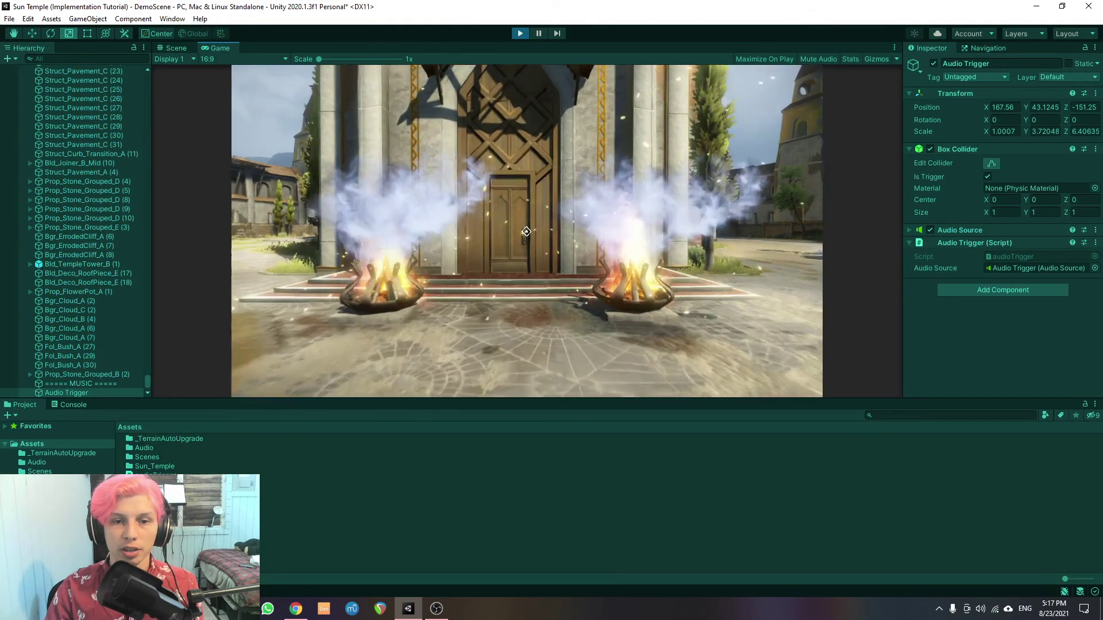
left_click(526, 231)
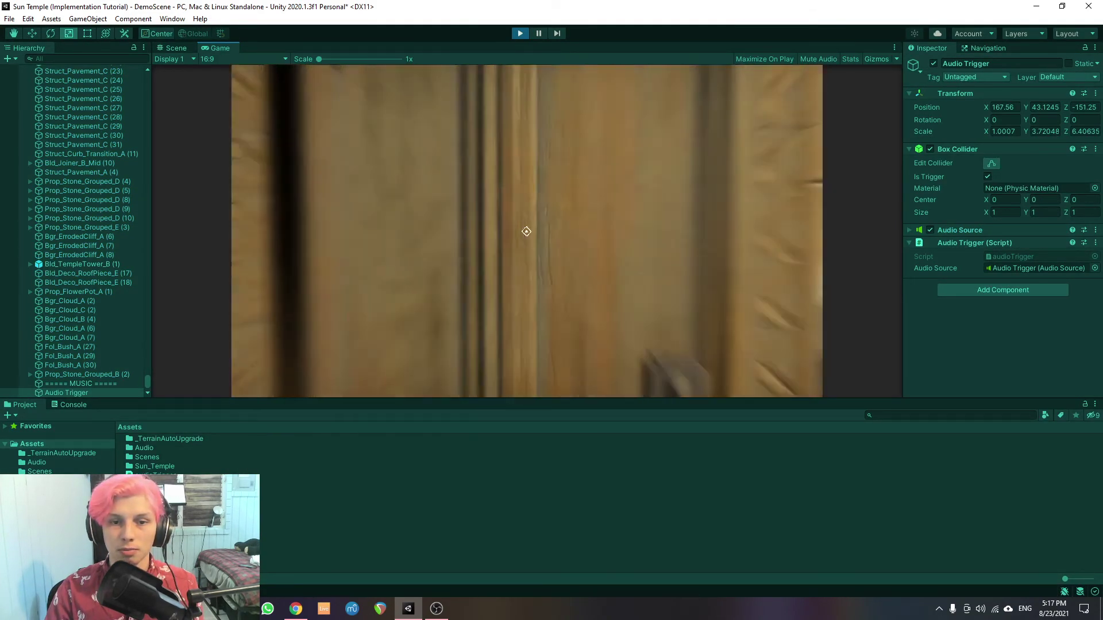
key("w")
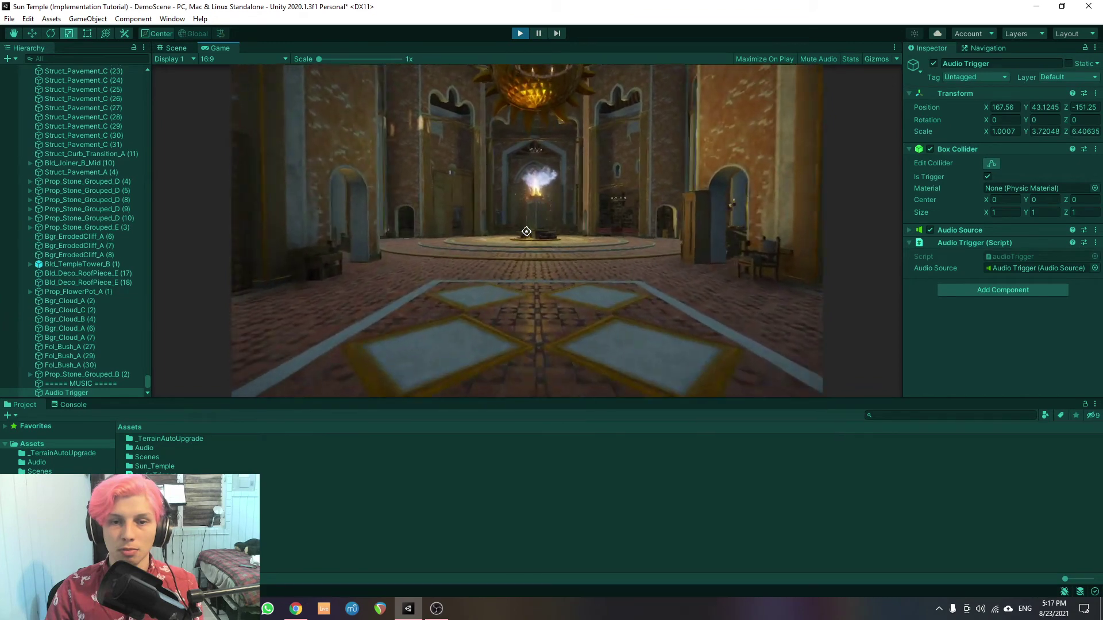
key("w")
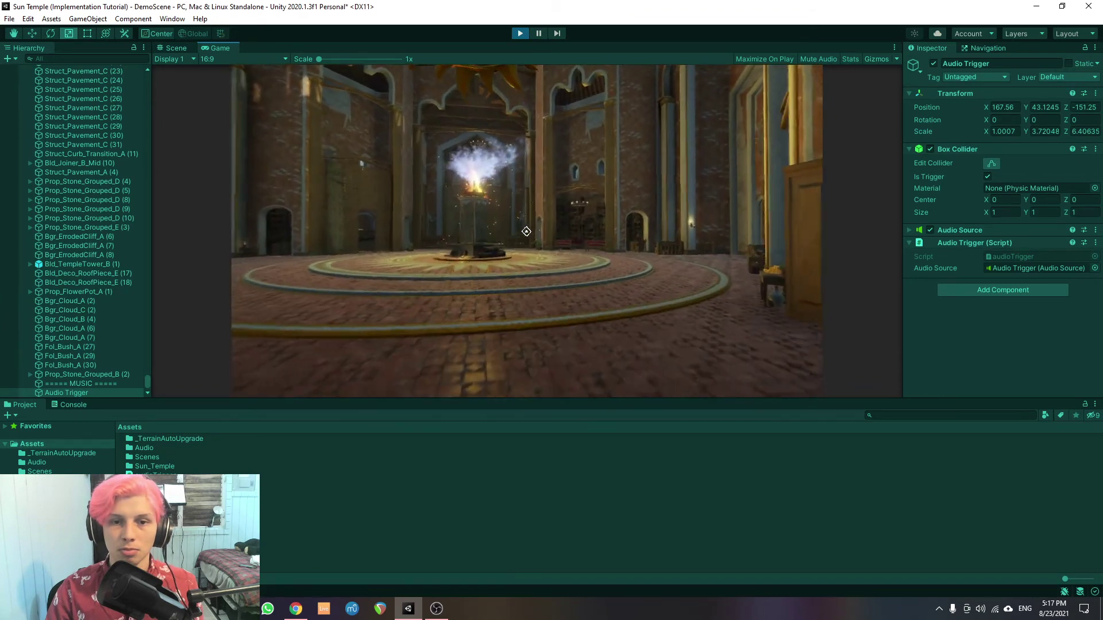
key("a")
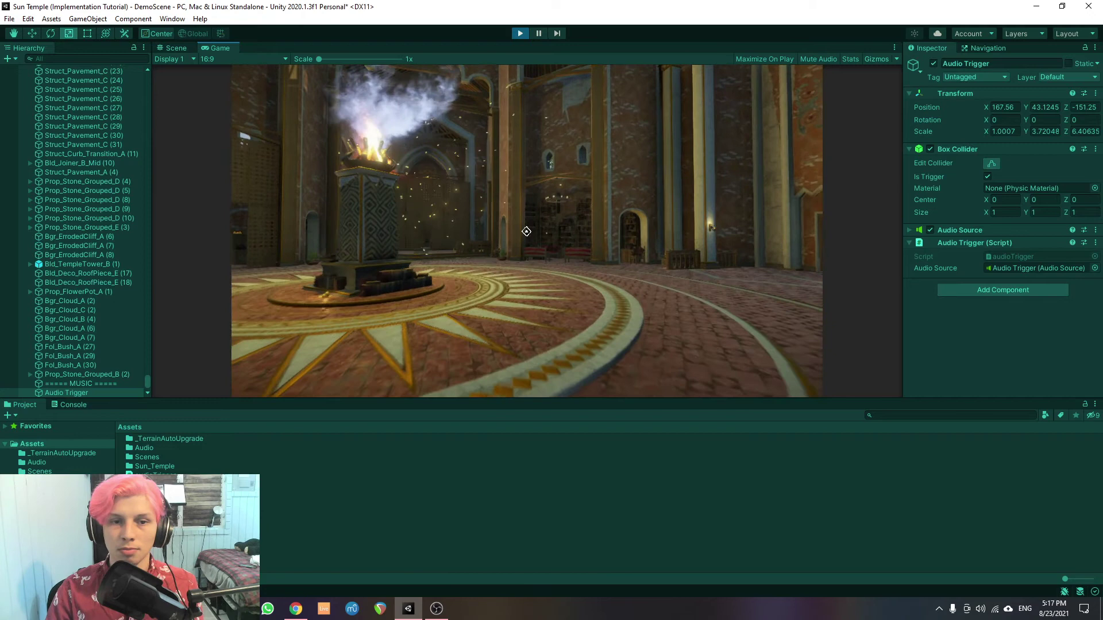
key("a")
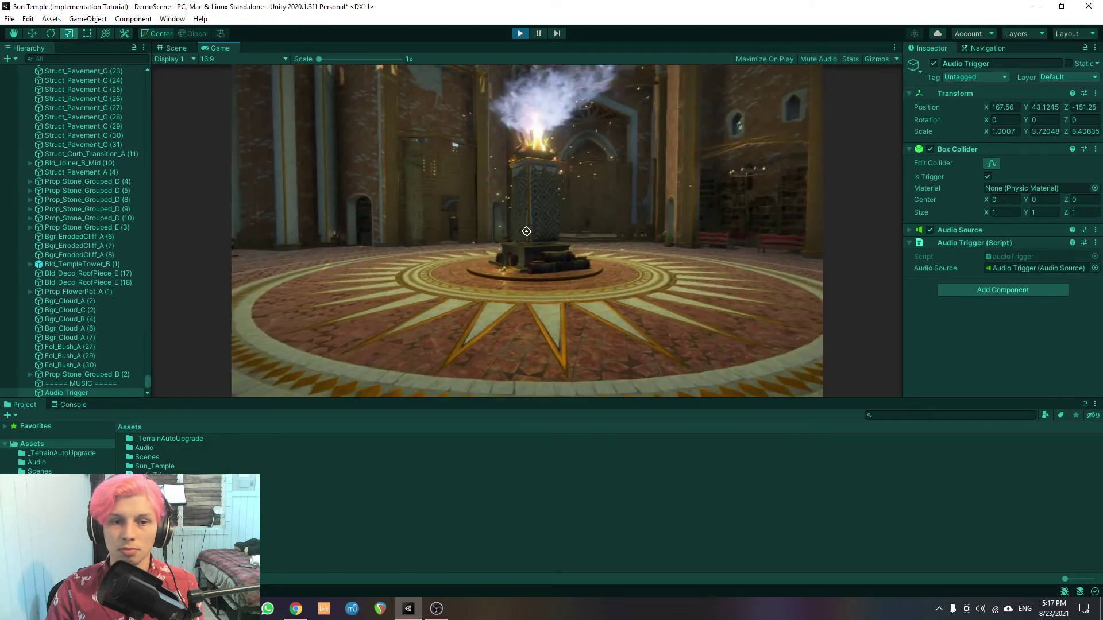
key("w")
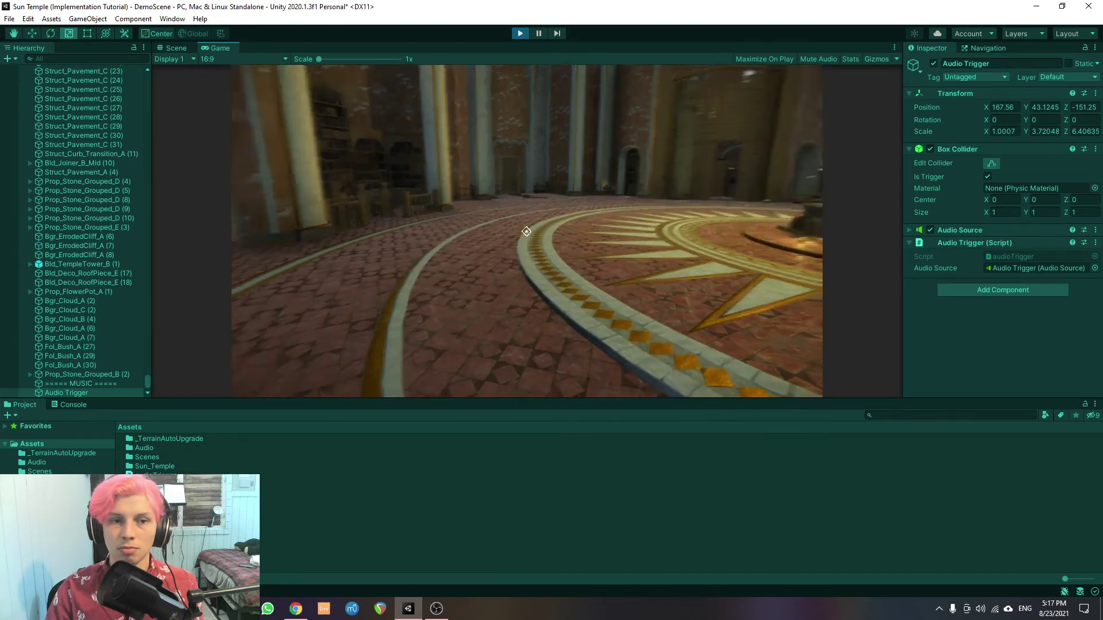
key("a")
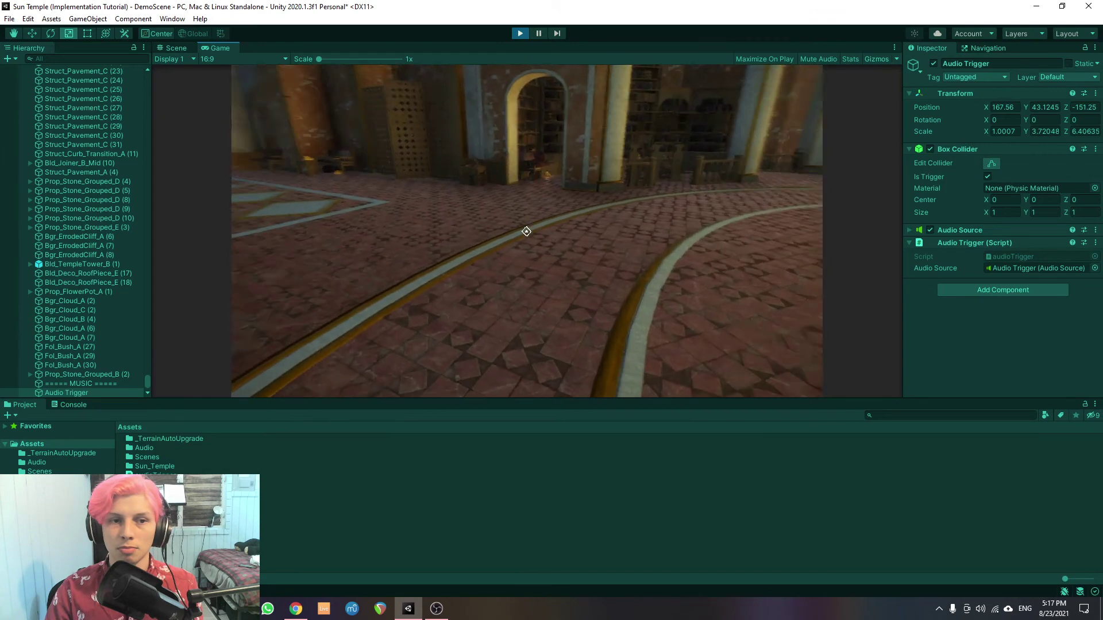
key("w")
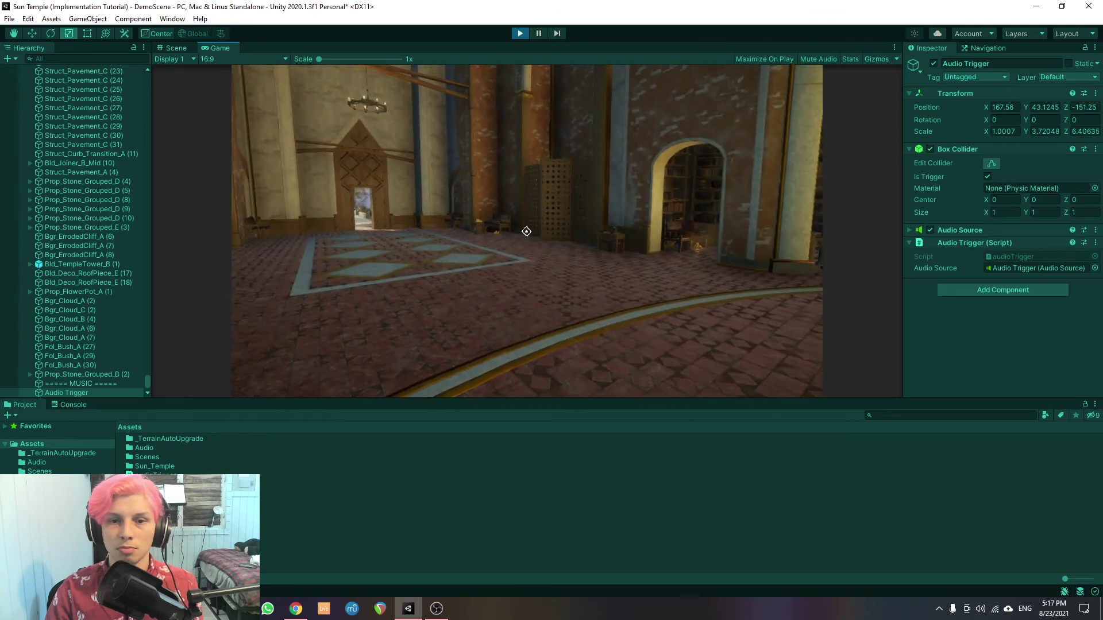
key("w")
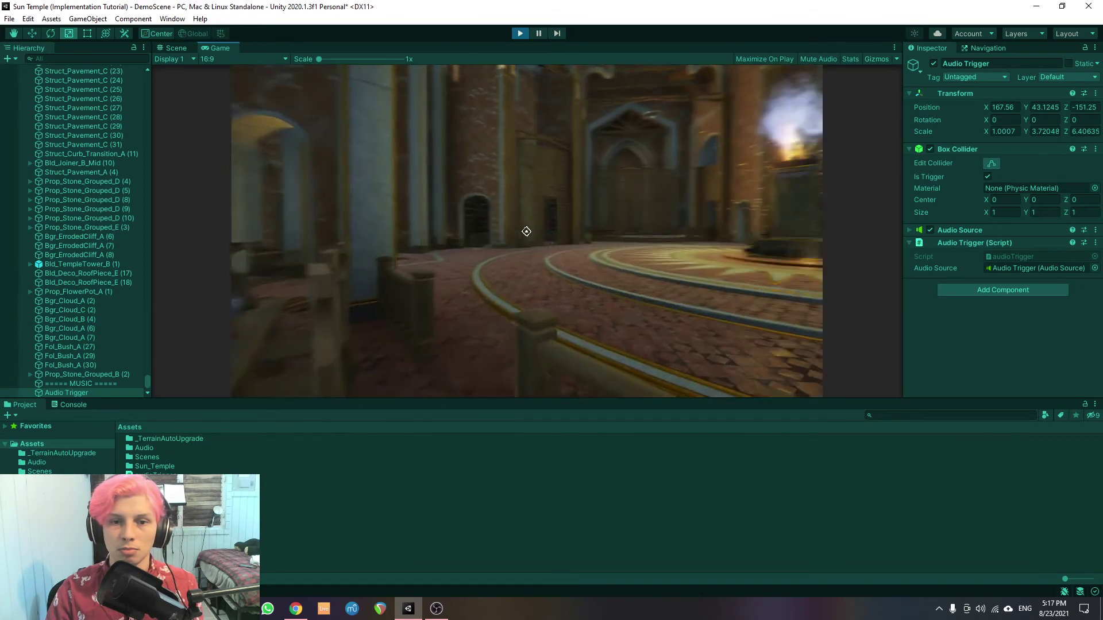
key("w")
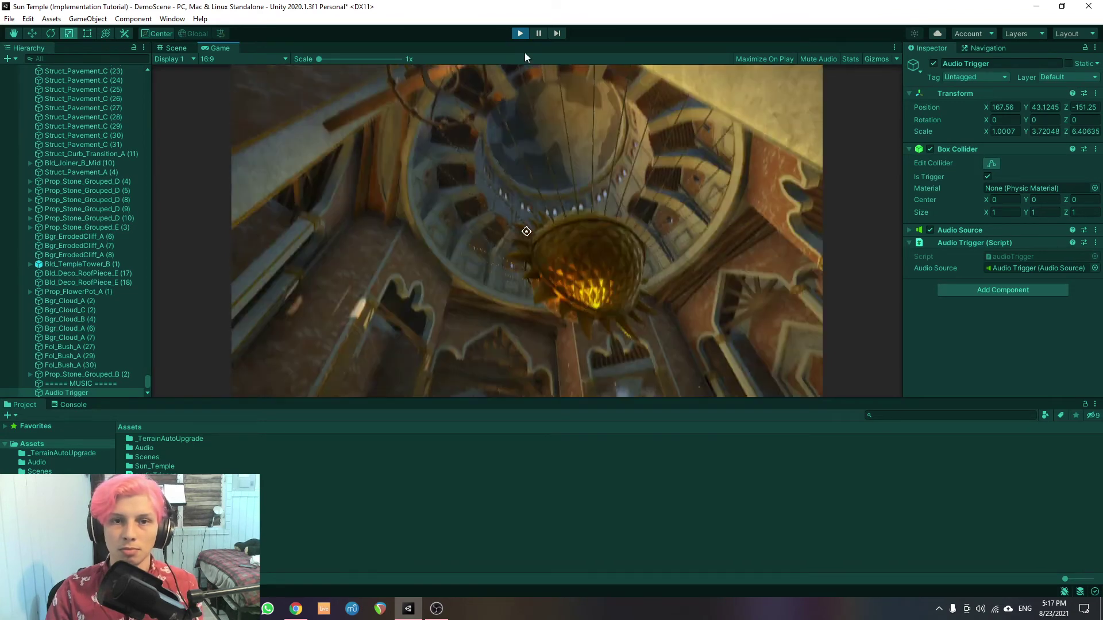
key("ctrl+p")
Fly the view past the door and arcade, then expand the Audio Source component.
right_click_drag(759, 326, 648, 321)
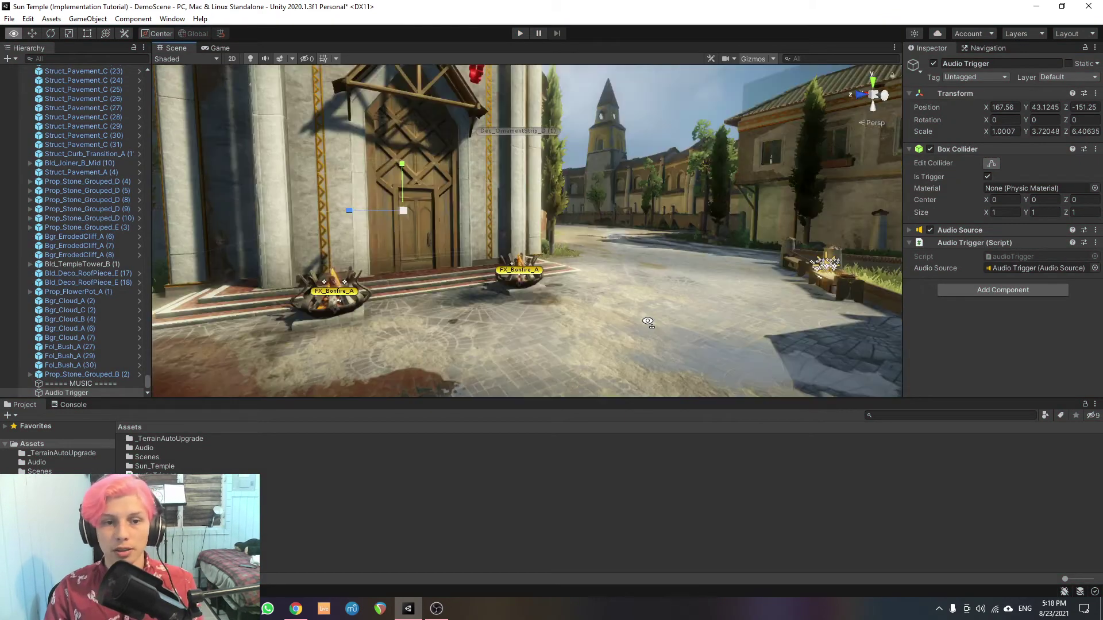
key("w")
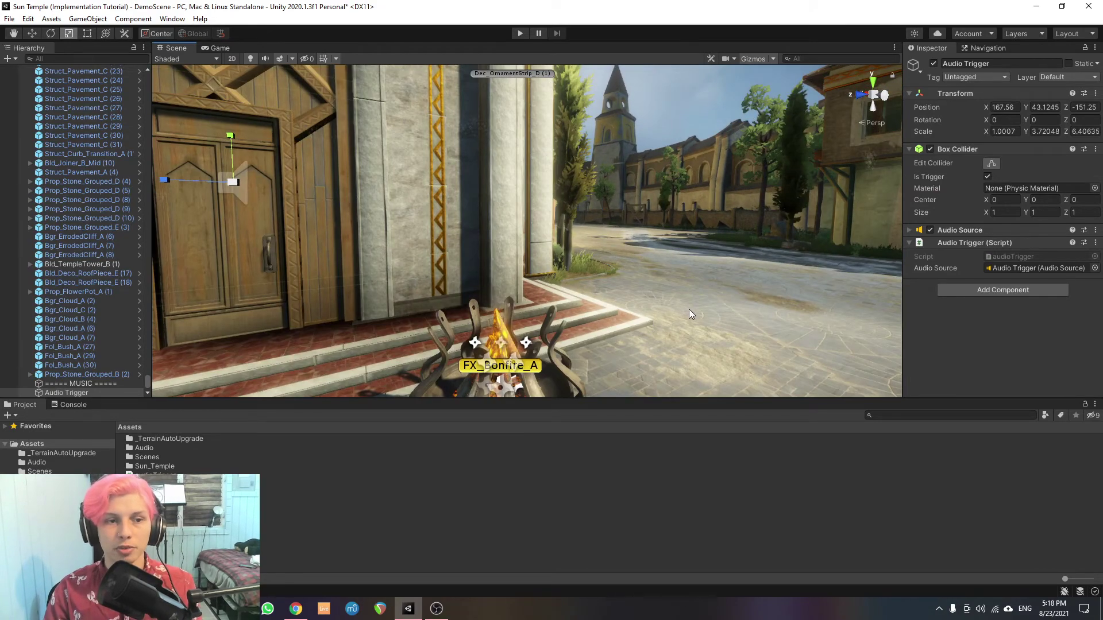
mouse_move(677, 310)
right_mouse_down()
mouse_move(581, 288)
mouse_move(494, 299)
right_mouse_up()
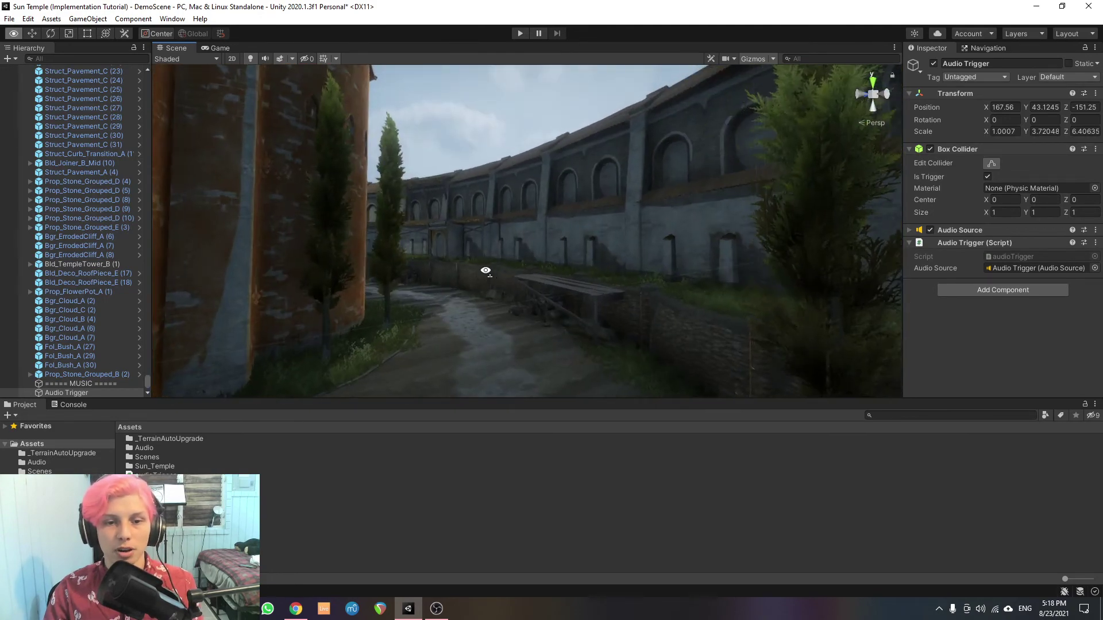
mouse_move(493, 298)
right_mouse_down()
mouse_move(354, 236)
mouse_move(203, 250)
right_mouse_up()
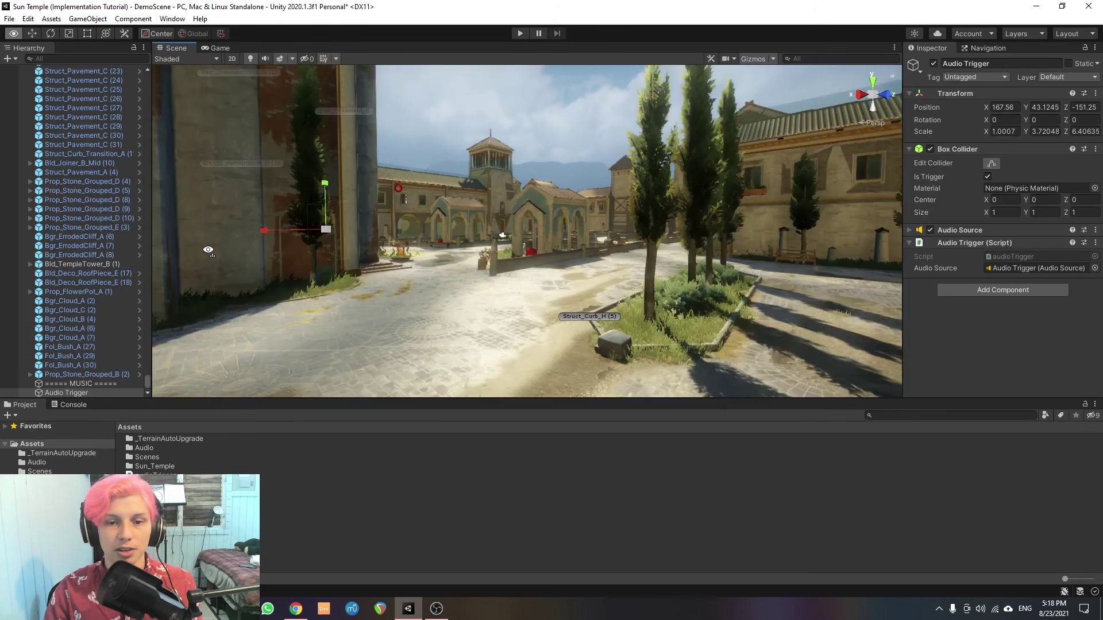
right_click_drag(203, 250, 851, 234)
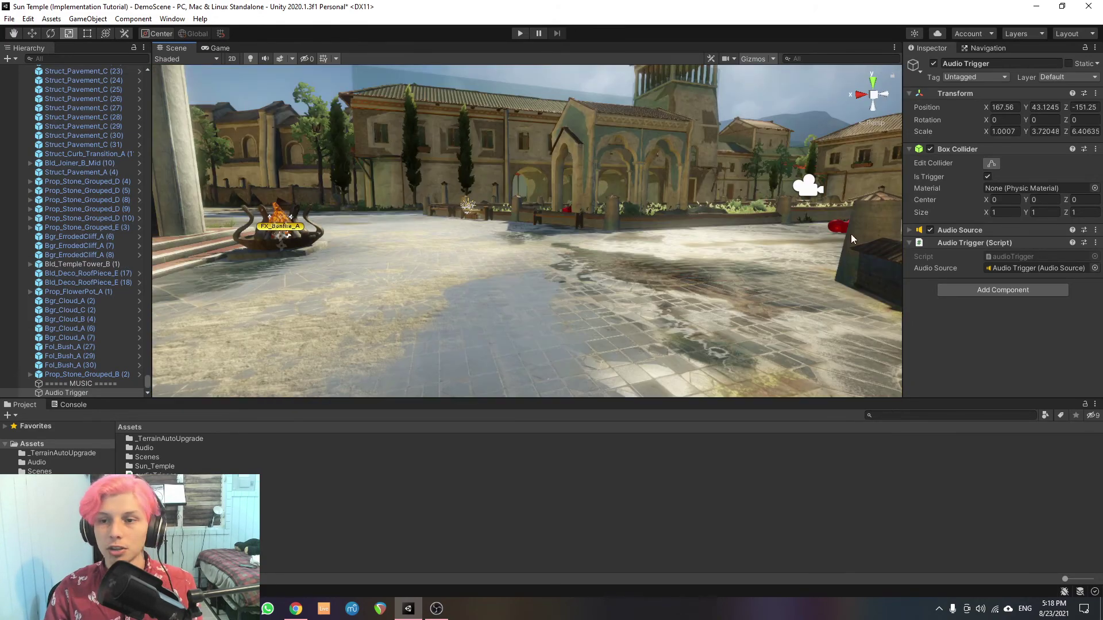
left_click(910, 230)
scroll(1011, 269, "down", 3)
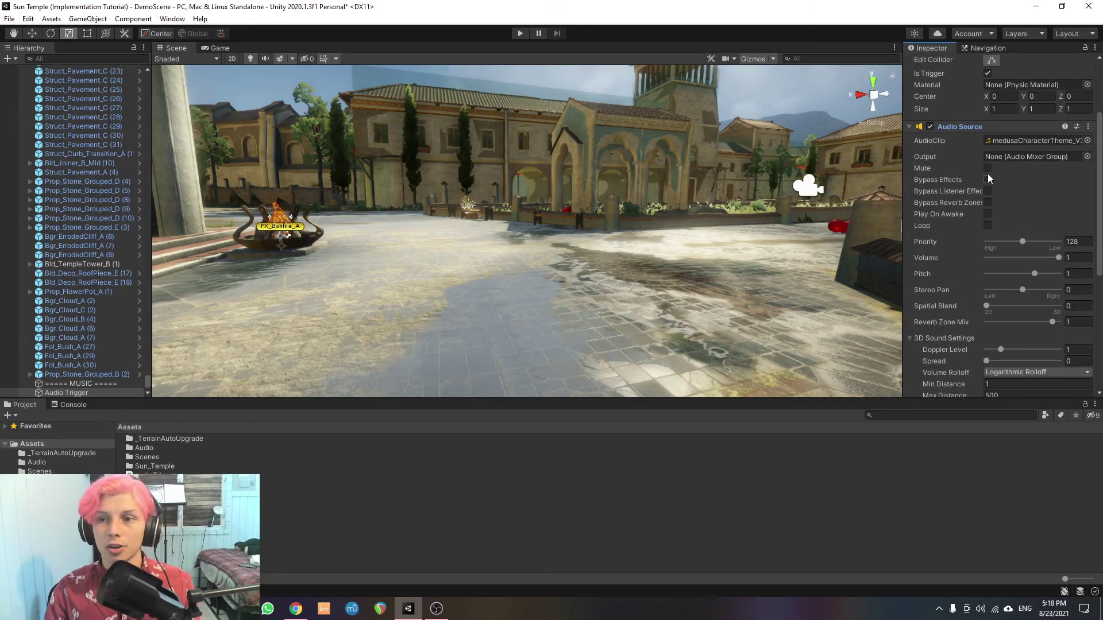
scroll(996, 215, "down", 5)
scroll(1005, 224, "up", 8)
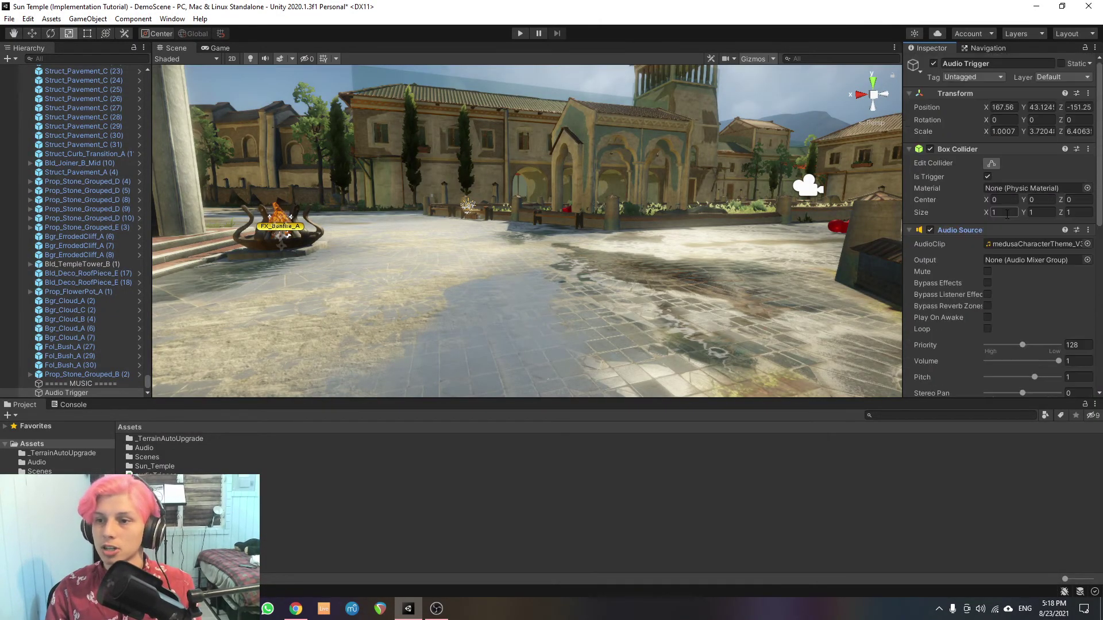